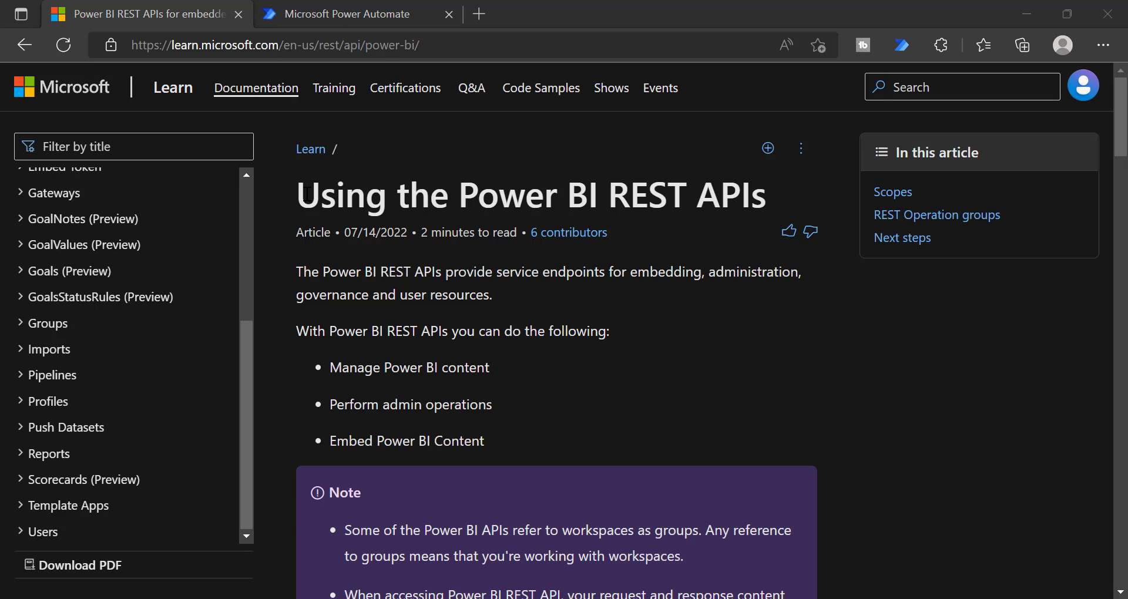
Step: Expand Groups in the REST API contents to list operations such as Get Groups
{"action": "left_click_drag", "start_coordinate": [303, 194], "coordinate": [788, 203]}
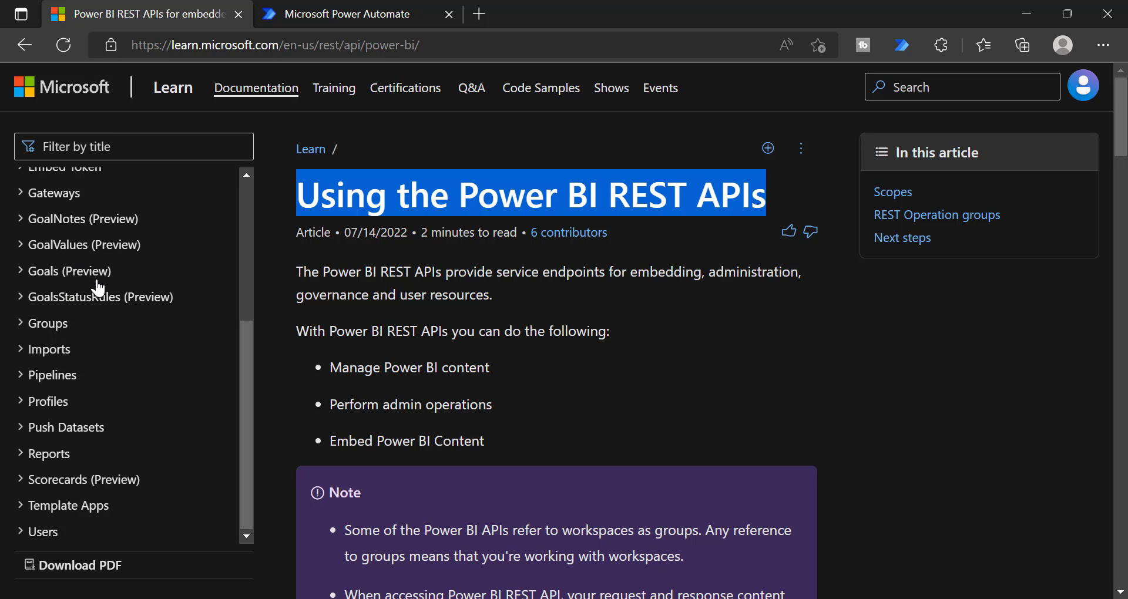
{"action": "scroll", "coordinate": [97, 288], "scroll_direction": "down", "scroll_amount": 5}
{"action": "scroll", "coordinate": [85, 302], "scroll_direction": "up", "scroll_amount": 2}
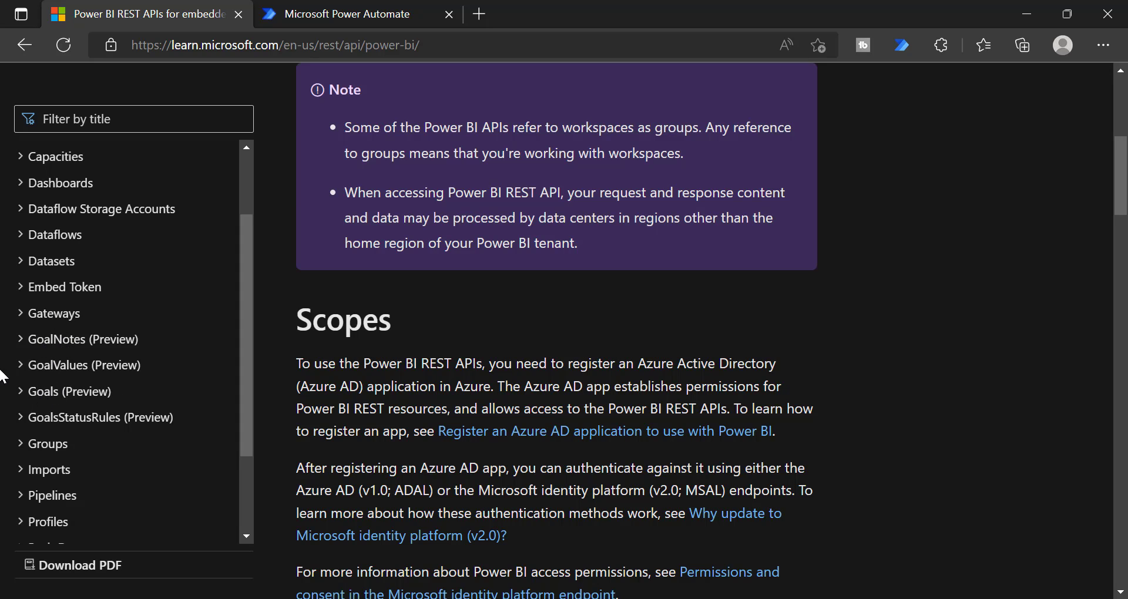
{"action": "left_click", "coordinate": [27, 450]}
{"action": "scroll", "coordinate": [75, 395], "scroll_direction": "down", "scroll_amount": 3}
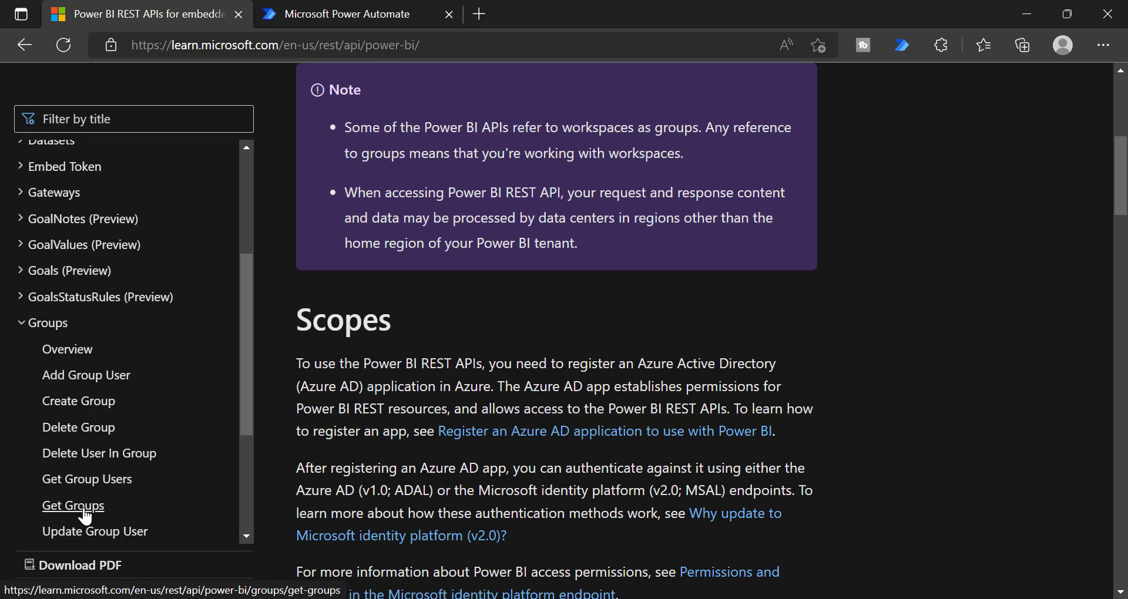
{"action": "left_click", "coordinate": [61, 510]}
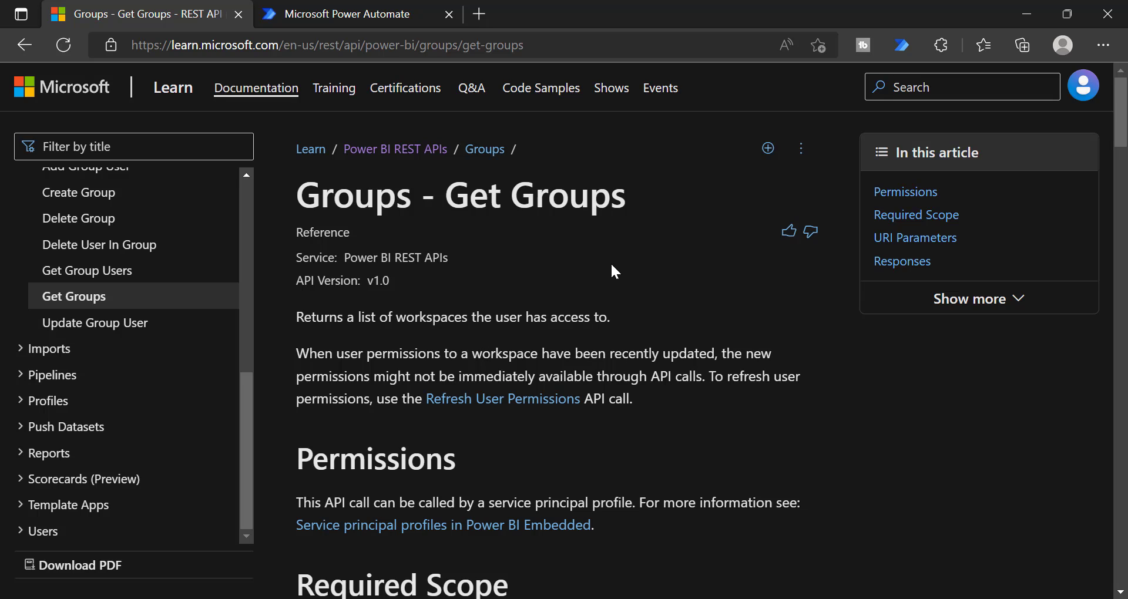
{"action": "left_click_drag", "start_coordinate": [641, 207], "coordinate": [329, 168]}
{"action": "scroll", "coordinate": [584, 259], "scroll_direction": "down", "scroll_amount": 7}
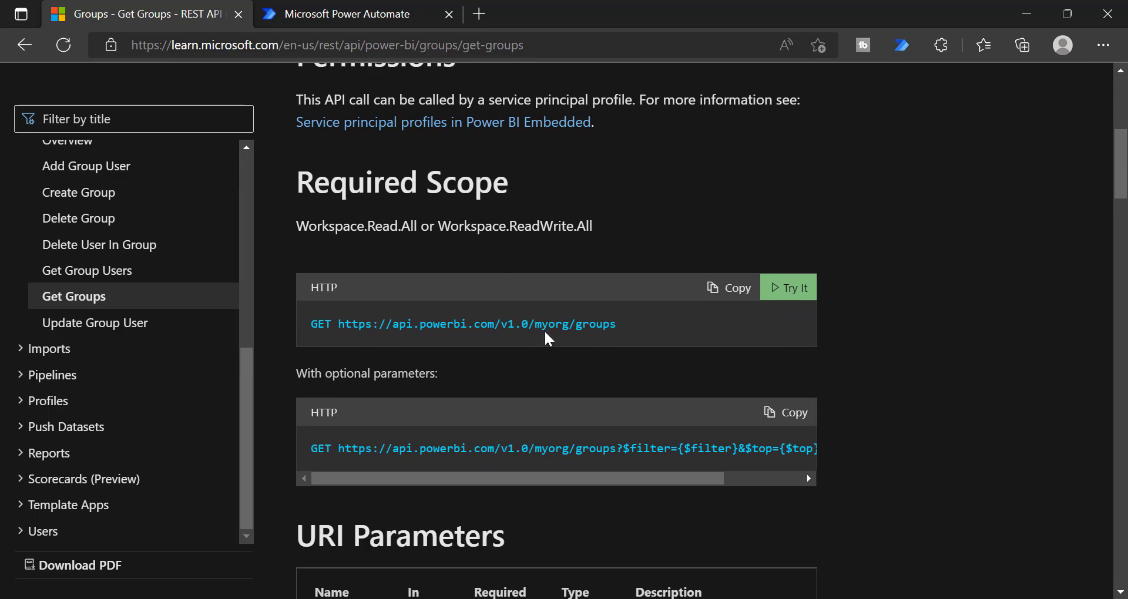
{"action": "left_click_drag", "start_coordinate": [634, 334], "coordinate": [329, 337]}
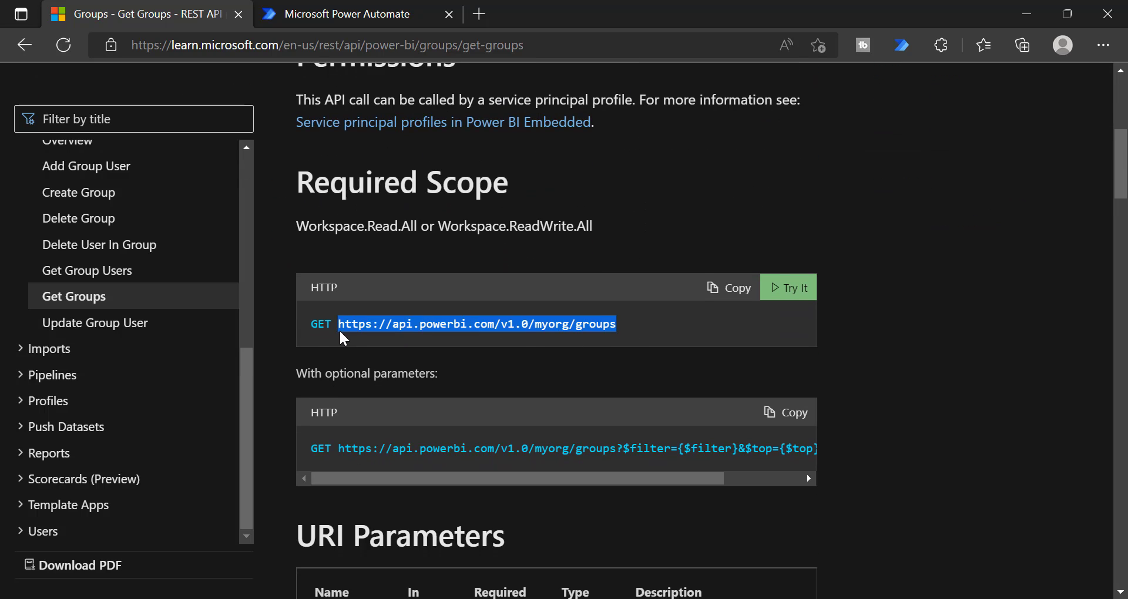
{"action": "double_click", "coordinate": [322, 325]}
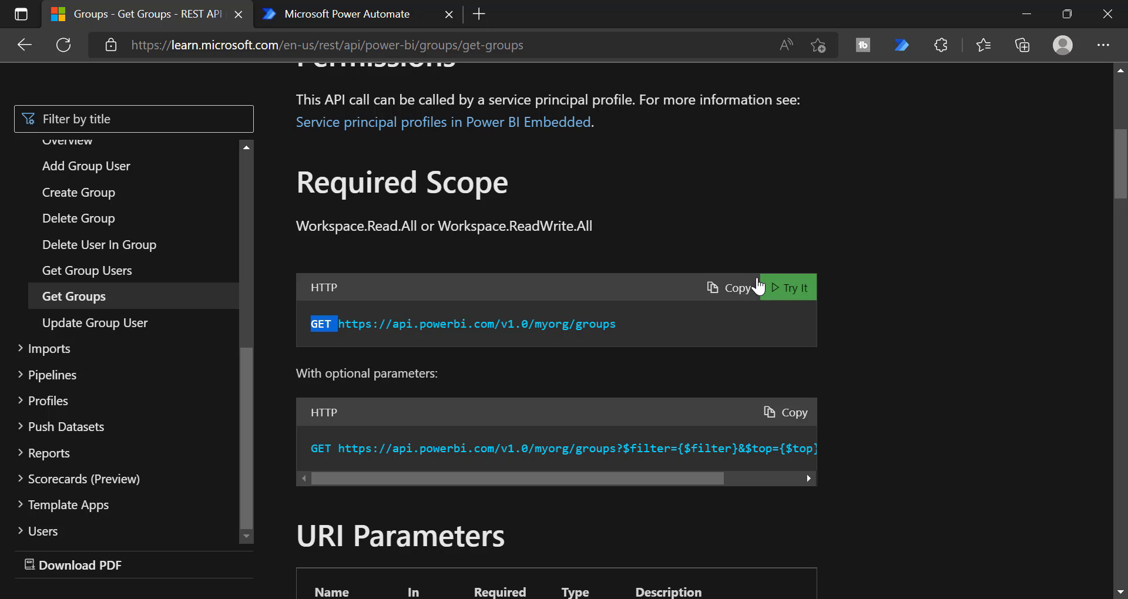
Step: Launch Try It on the Get Groups request and select its request URL
{"action": "left_click", "coordinate": [788, 290]}
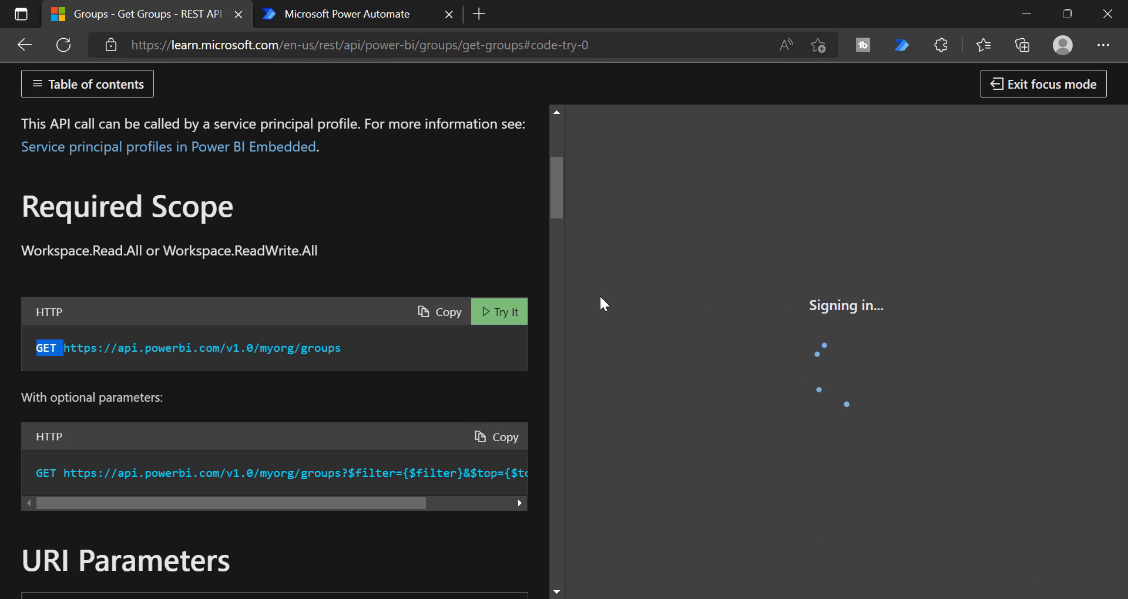
{"action": "left_click_drag", "start_coordinate": [378, 360], "coordinate": [69, 363]}
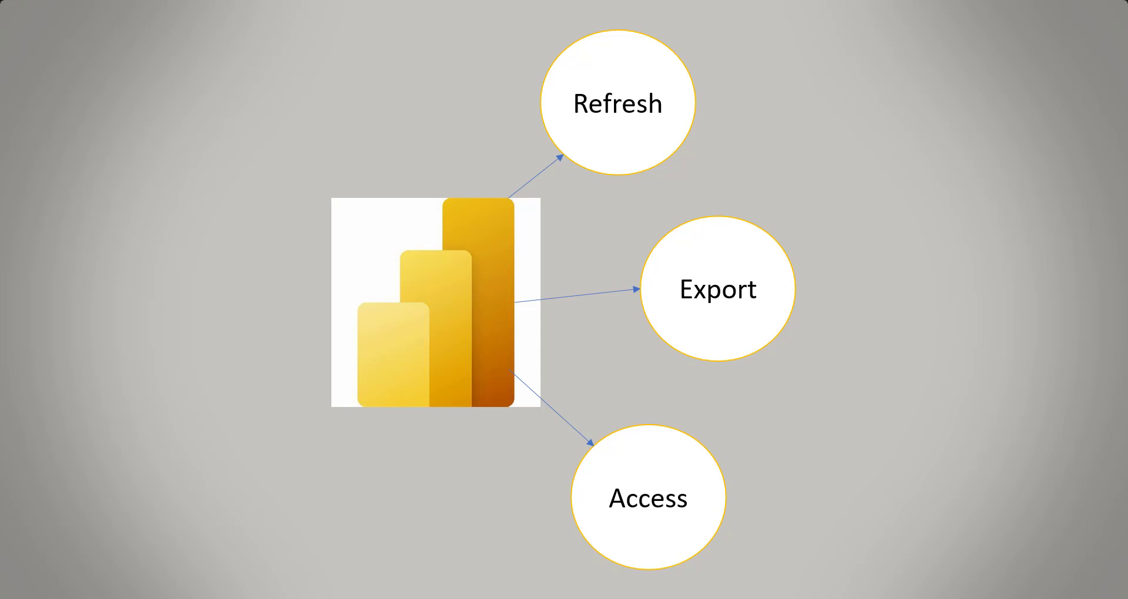
Step: Advance the slideshow to the Register an Azure App slide
{"action": "left_click", "coordinate": [789, 475]}
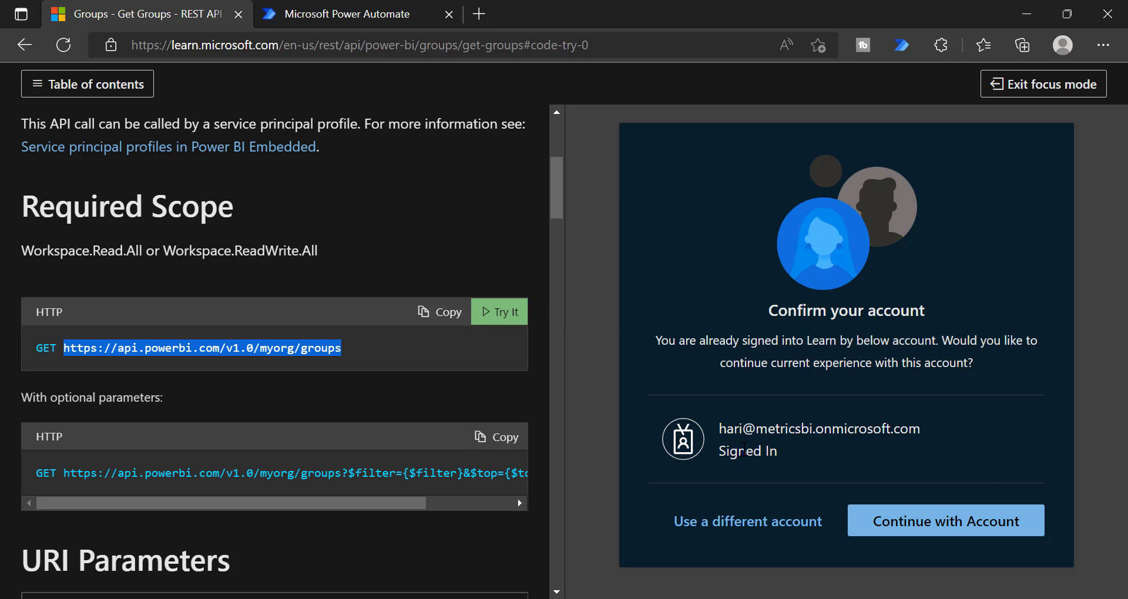
Step: Continue signing in with the current account and review the signed-in account details
{"action": "left_click", "coordinate": [942, 522]}
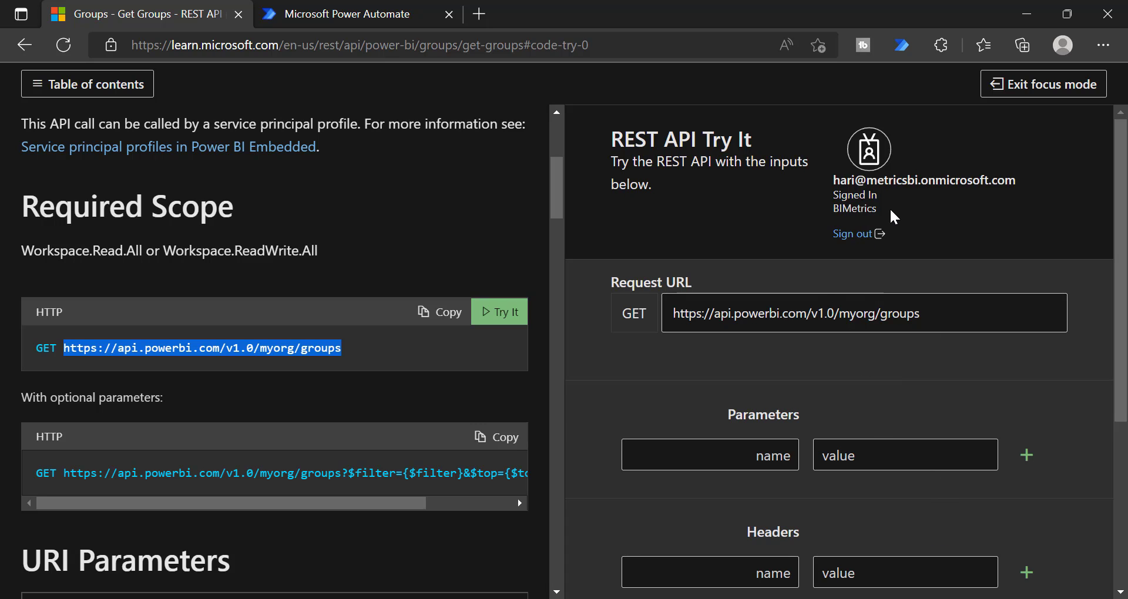
{"action": "left_click_drag", "start_coordinate": [833, 180], "coordinate": [884, 221]}
{"action": "scroll", "coordinate": [883, 221], "scroll_direction": "down", "scroll_amount": 4}
{"action": "scroll", "coordinate": [944, 239], "scroll_direction": "up", "scroll_amount": 3}
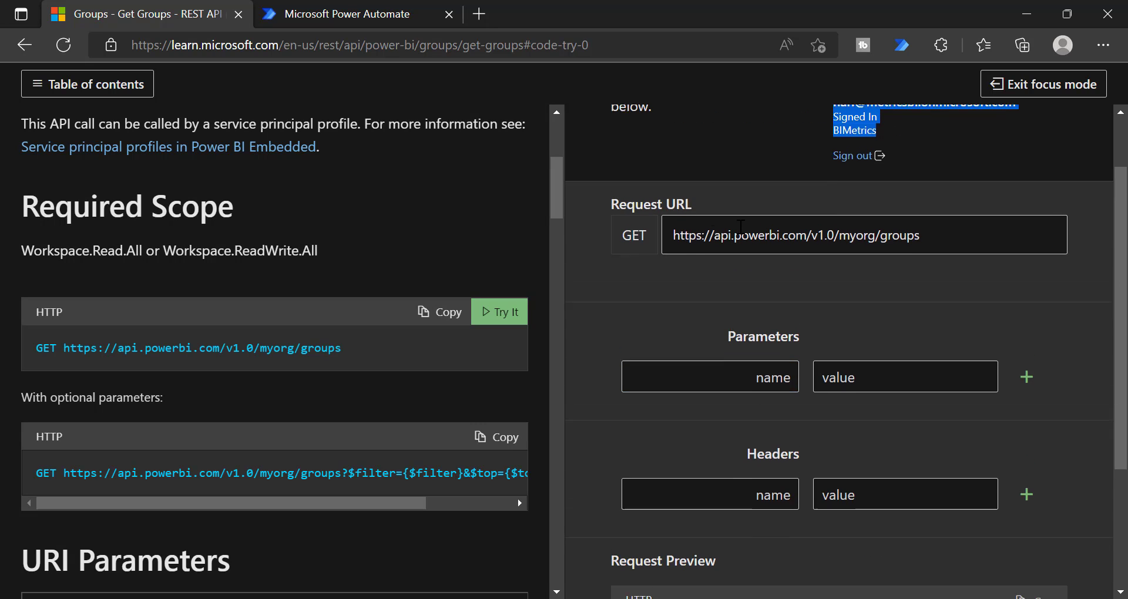
Step: Review the groups request URL and its bearer-authorized request preview in the Try It panel
{"action": "left_click_drag", "start_coordinate": [943, 238], "coordinate": [672, 239]}
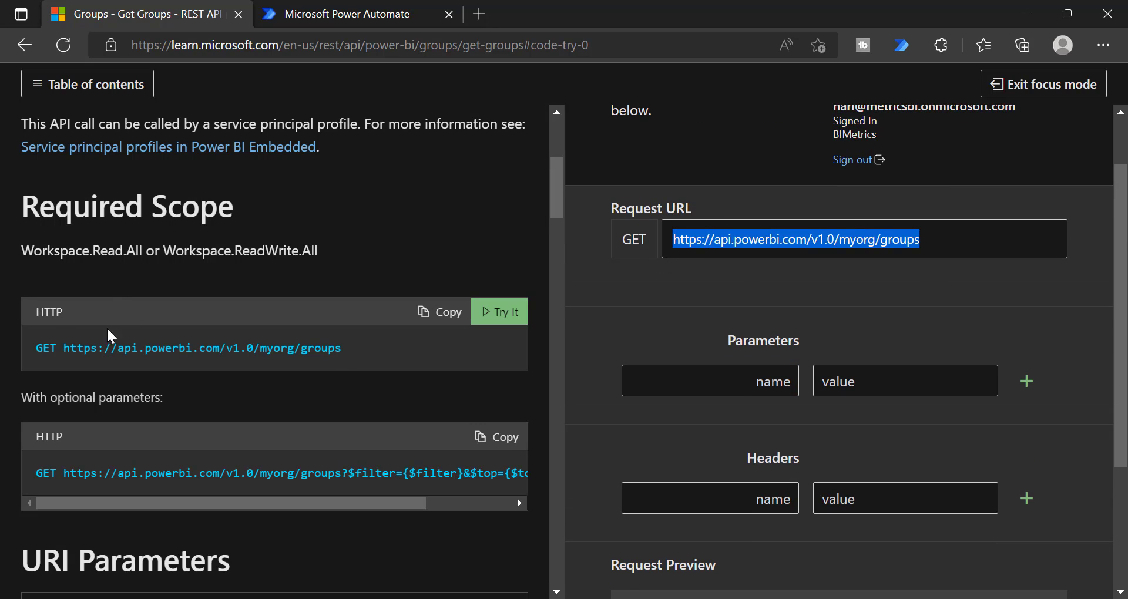
{"action": "scroll", "coordinate": [769, 389], "scroll_direction": "down", "scroll_amount": 2}
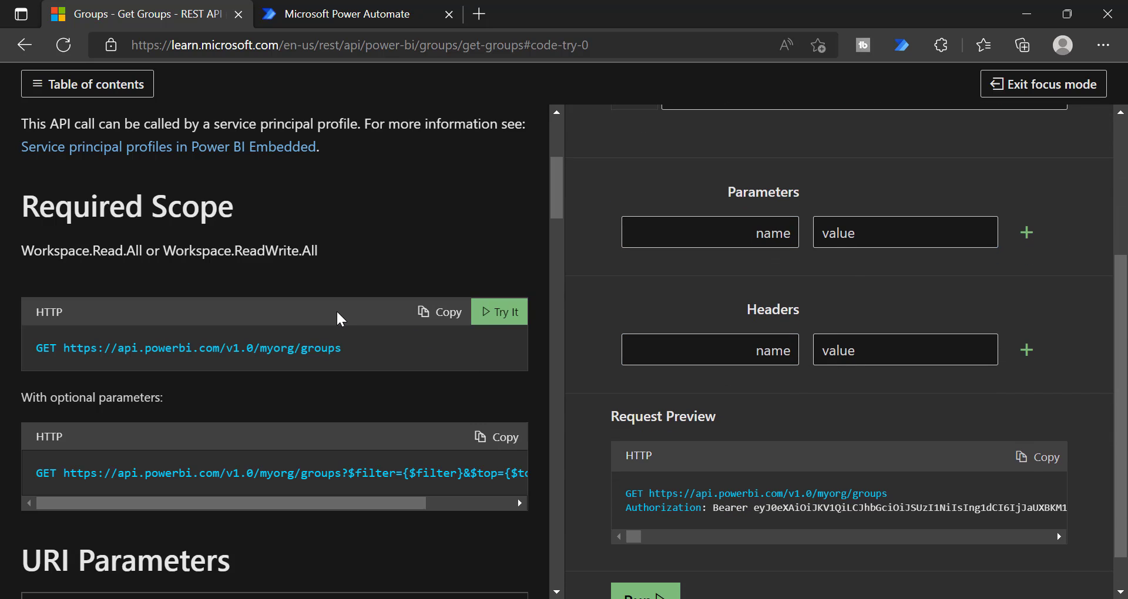
{"action": "scroll", "coordinate": [846, 255], "scroll_direction": "up", "scroll_amount": 2}
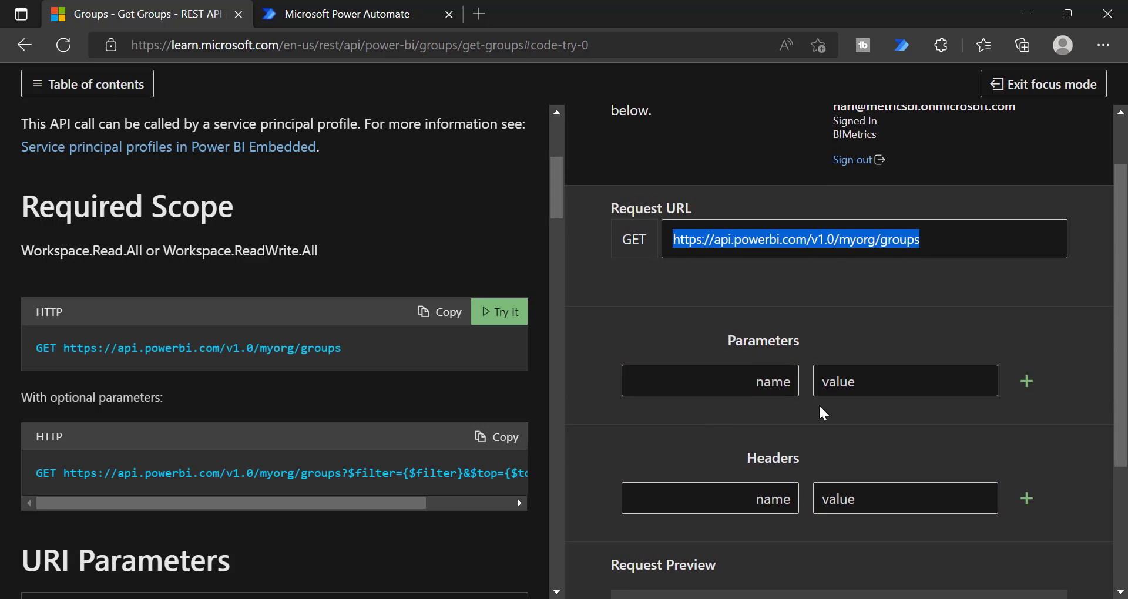
{"action": "scroll", "coordinate": [833, 435], "scroll_direction": "down", "scroll_amount": 2}
{"action": "scroll", "coordinate": [821, 417], "scroll_direction": "down", "scroll_amount": 1}
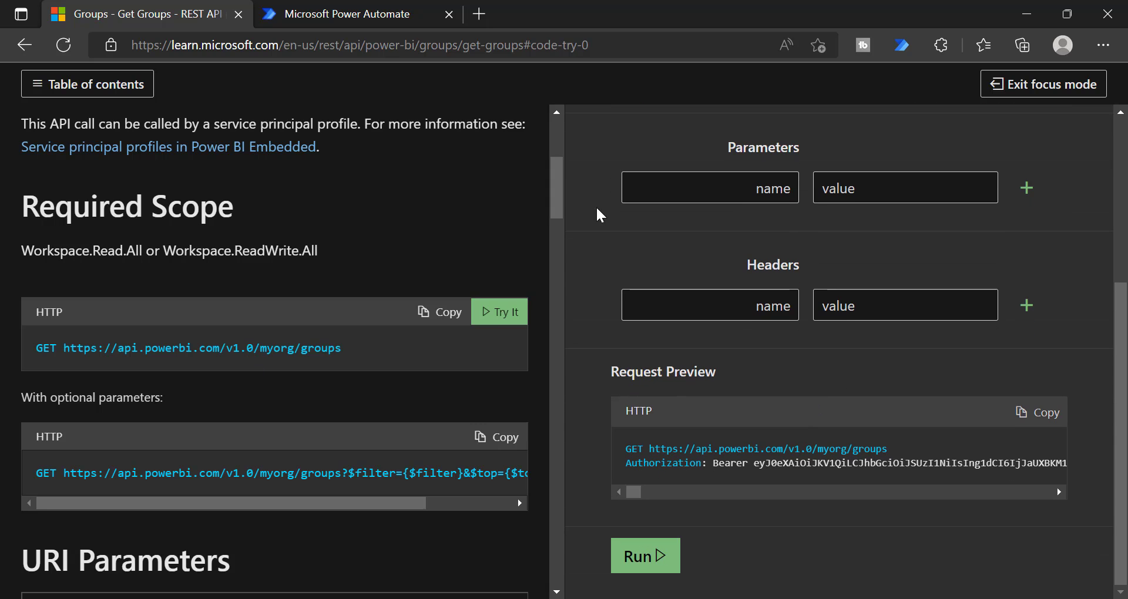
{"action": "scroll", "coordinate": [776, 251], "scroll_direction": "up", "scroll_amount": 2}
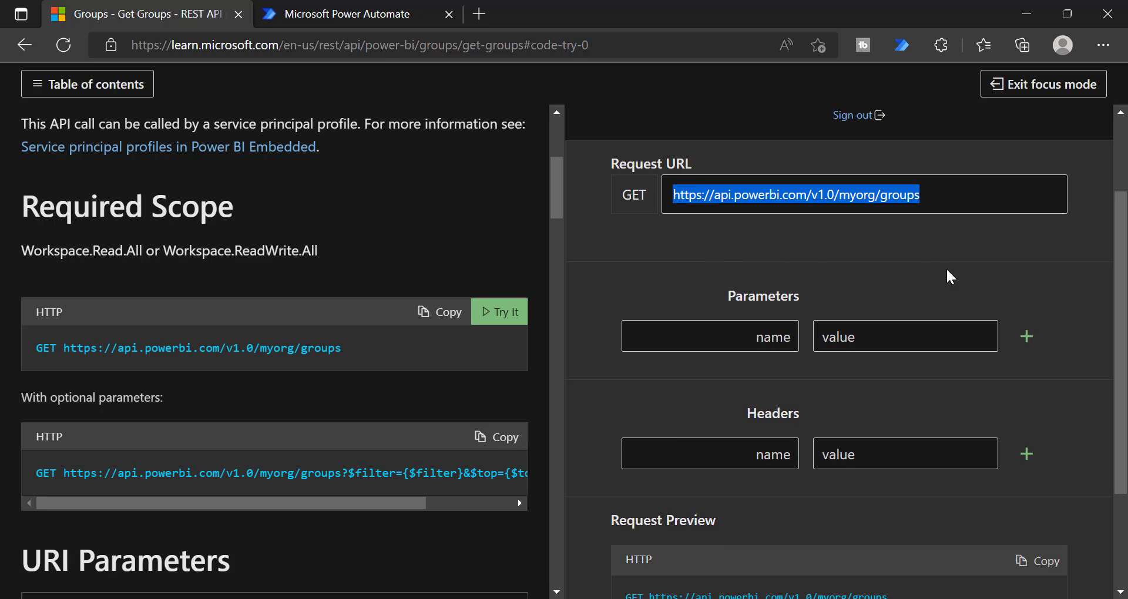
{"action": "left_click", "coordinate": [938, 196]}
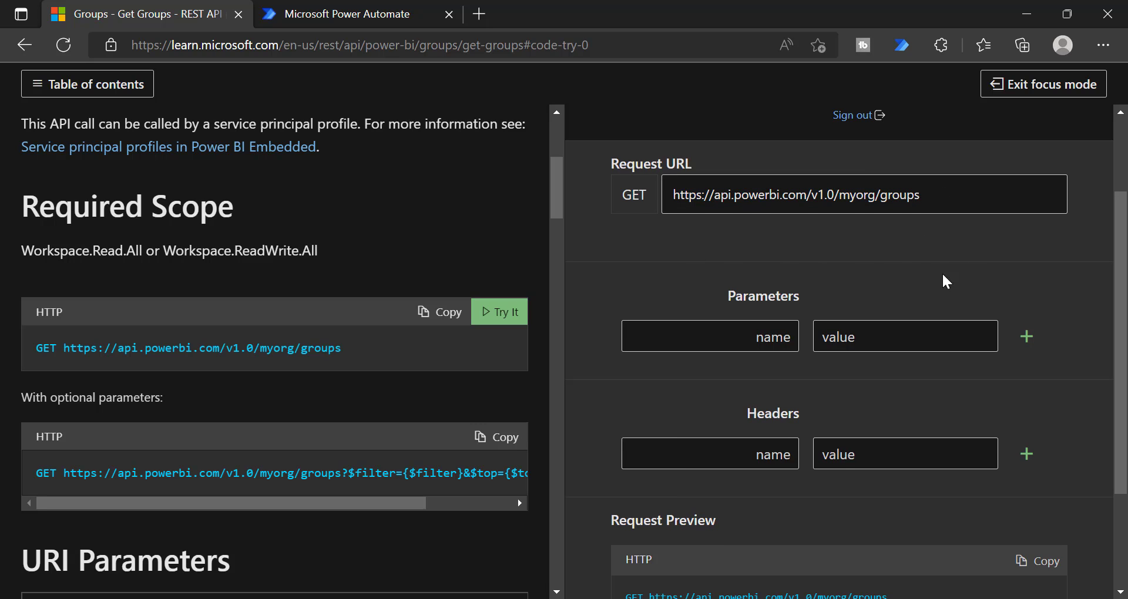
{"action": "scroll", "coordinate": [873, 279], "scroll_direction": "down", "scroll_amount": 2}
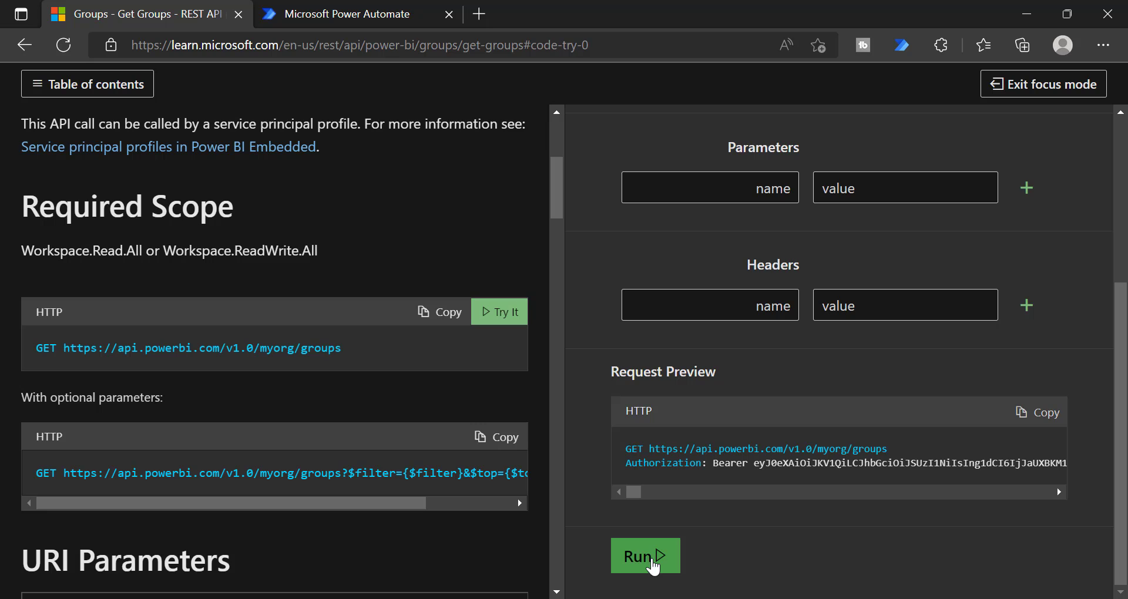
Step: Run Get Groups and review the Response Code 200 JSON listing Workspace entries
{"action": "left_click", "coordinate": [645, 556]}
{"action": "scroll", "coordinate": [852, 382], "scroll_direction": "down", "scroll_amount": 9}
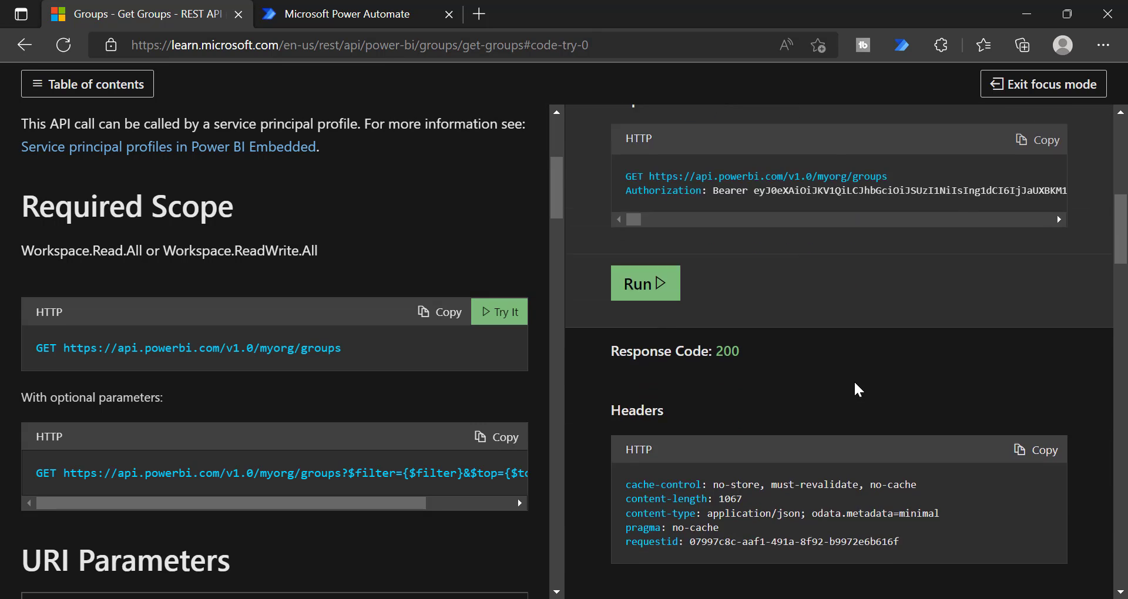
{"action": "scroll", "coordinate": [855, 388], "scroll_direction": "down", "scroll_amount": 2}
{"action": "left_click_drag", "start_coordinate": [713, 288], "coordinate": [761, 288]}
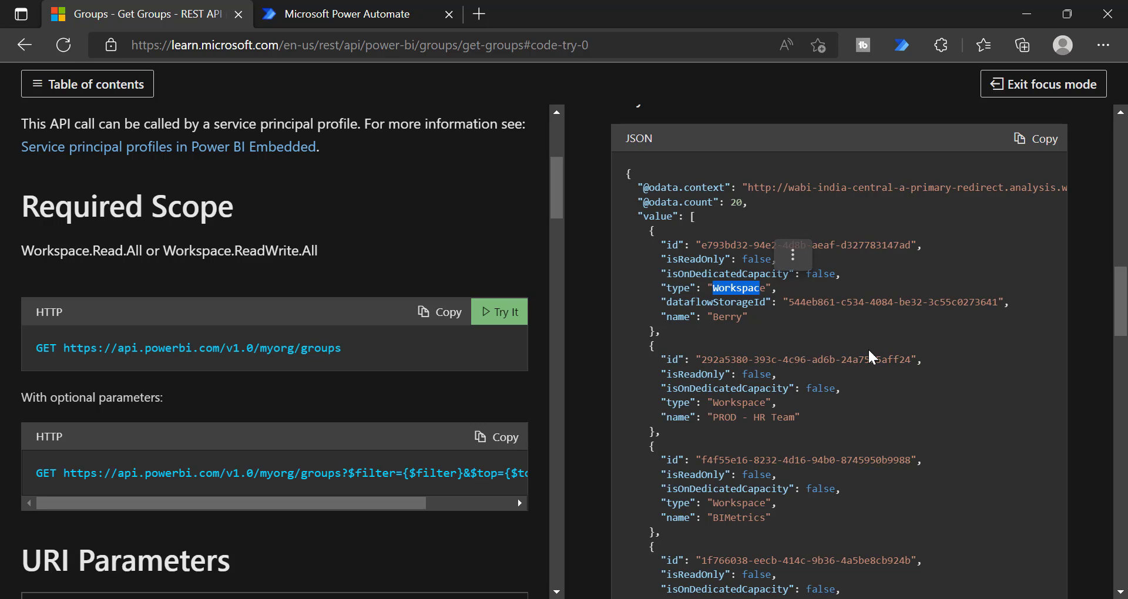
{"action": "scroll", "coordinate": [931, 379], "scroll_direction": "up", "scroll_amount": 12}
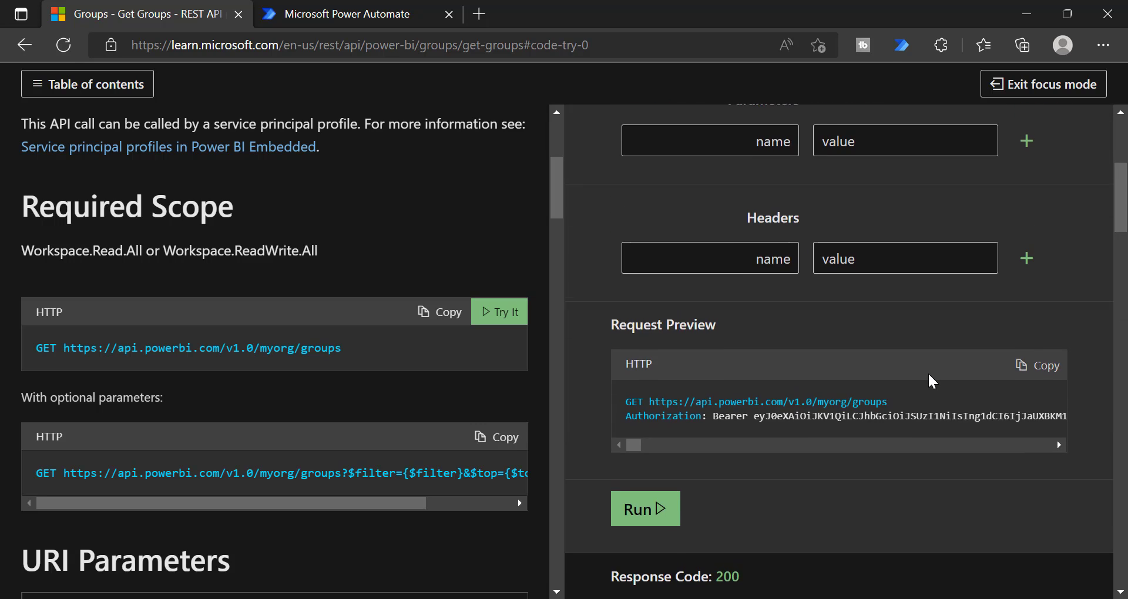
Step: Select the bearer token in the Request Preview
{"action": "left_click_drag", "start_coordinate": [1029, 171], "coordinate": [834, 168]}
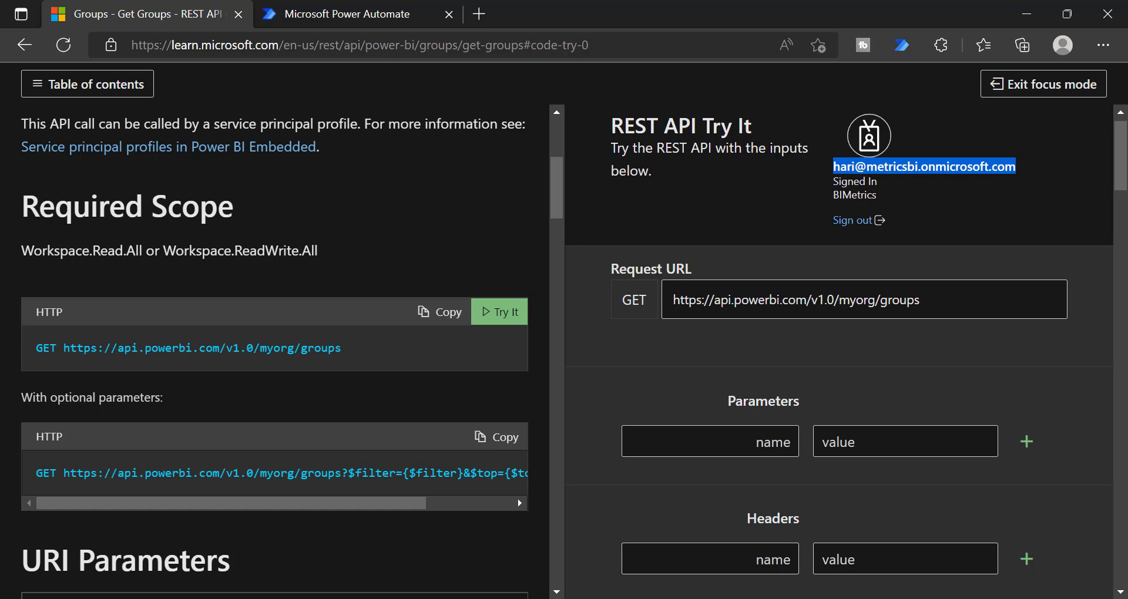
{"action": "scroll", "coordinate": [956, 424], "scroll_direction": "down", "scroll_amount": 10}
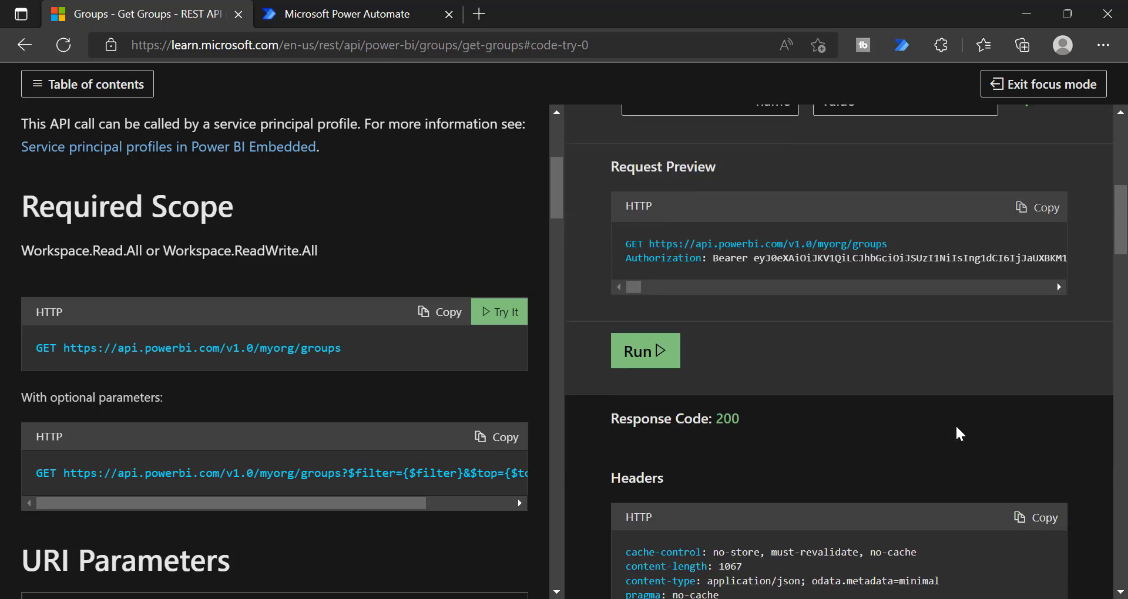
{"action": "scroll", "coordinate": [956, 424], "scroll_direction": "up", "scroll_amount": 4}
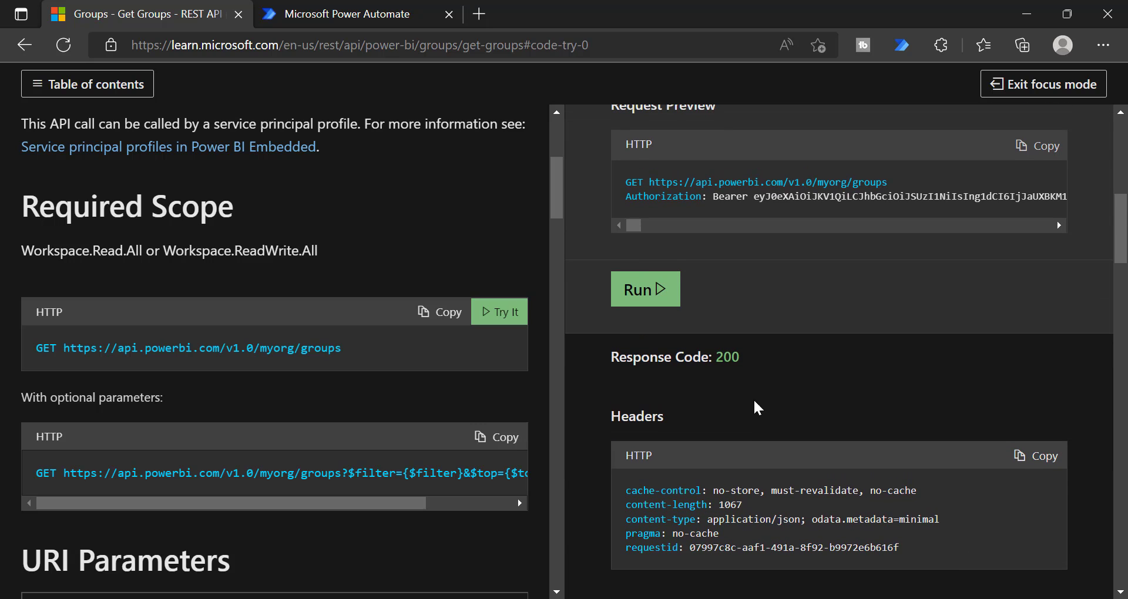
{"action": "left_click_drag", "start_coordinate": [733, 197], "coordinate": [1058, 199]}
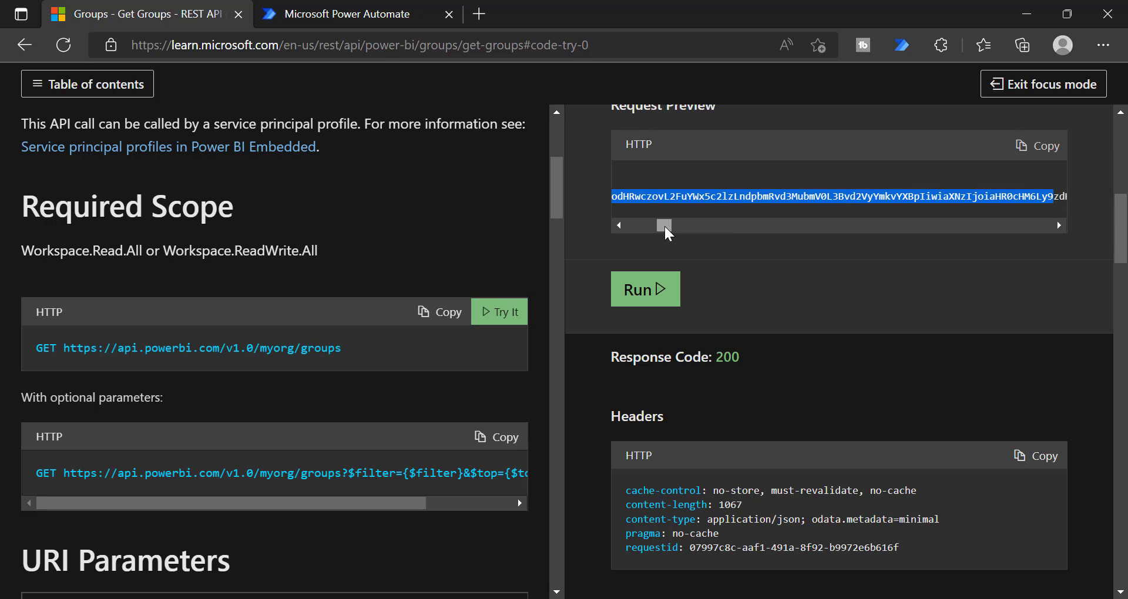
{"action": "left_click_drag", "start_coordinate": [667, 234], "coordinate": [637, 232]}
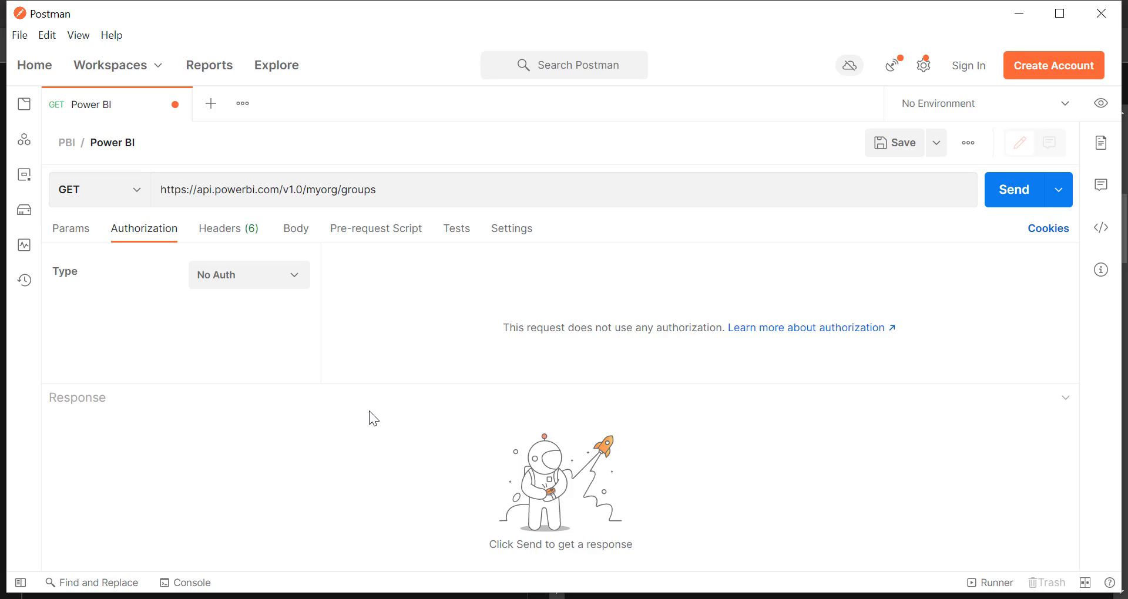
{"action": "left_click", "coordinate": [22, 110]}
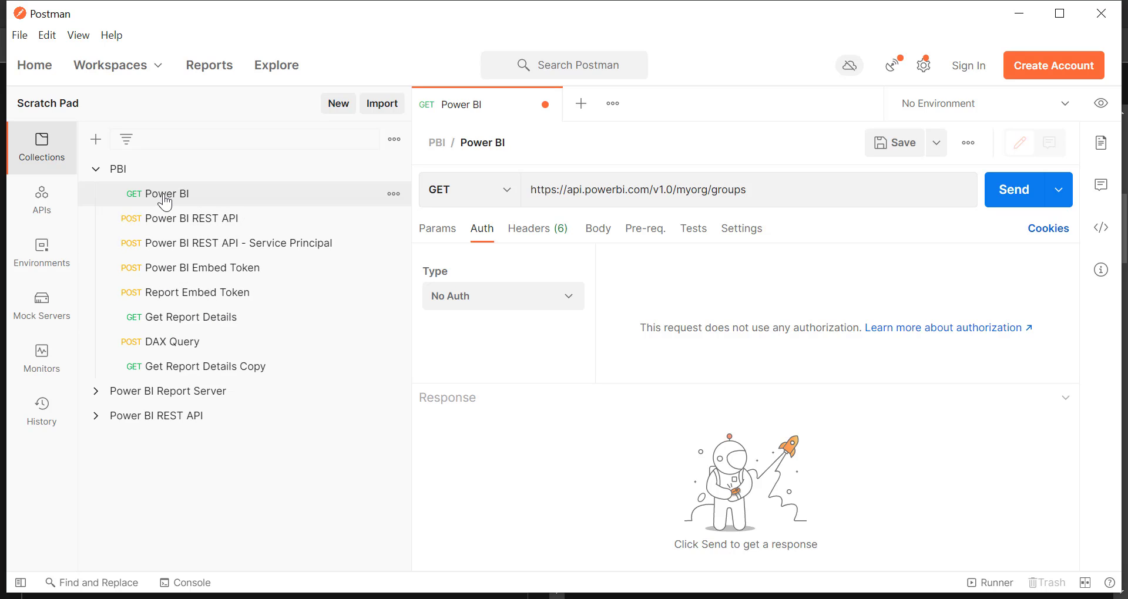
{"action": "left_click_drag", "start_coordinate": [411, 232], "coordinate": [145, 239]}
{"action": "double_click", "coordinate": [360, 193]}
{"action": "left_click_drag", "start_coordinate": [360, 192], "coordinate": [138, 196]}
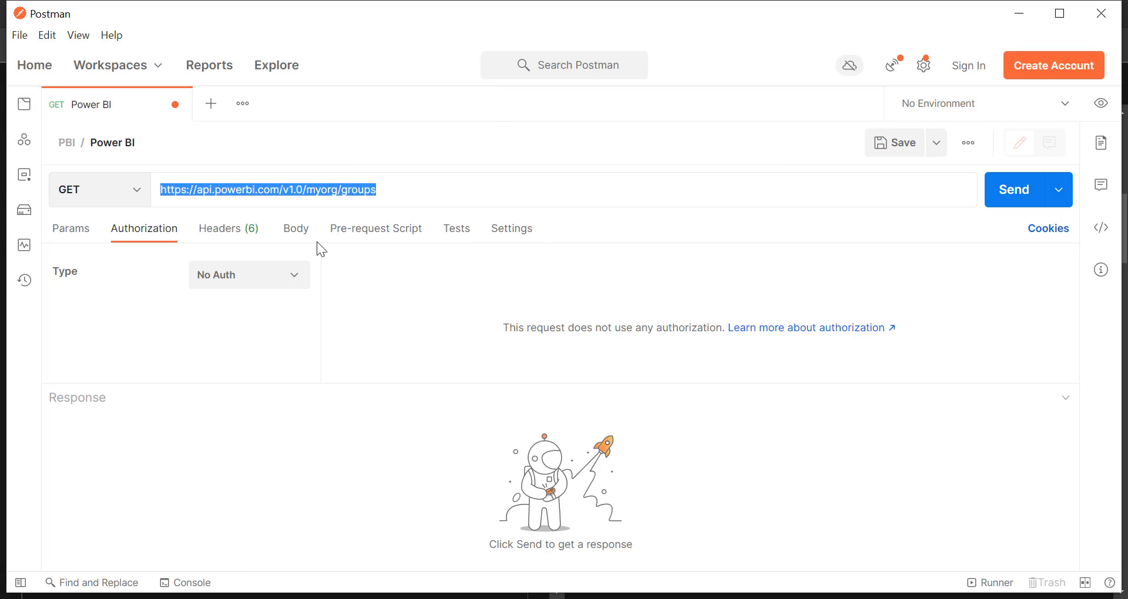
{"action": "left_click", "coordinate": [423, 192]}
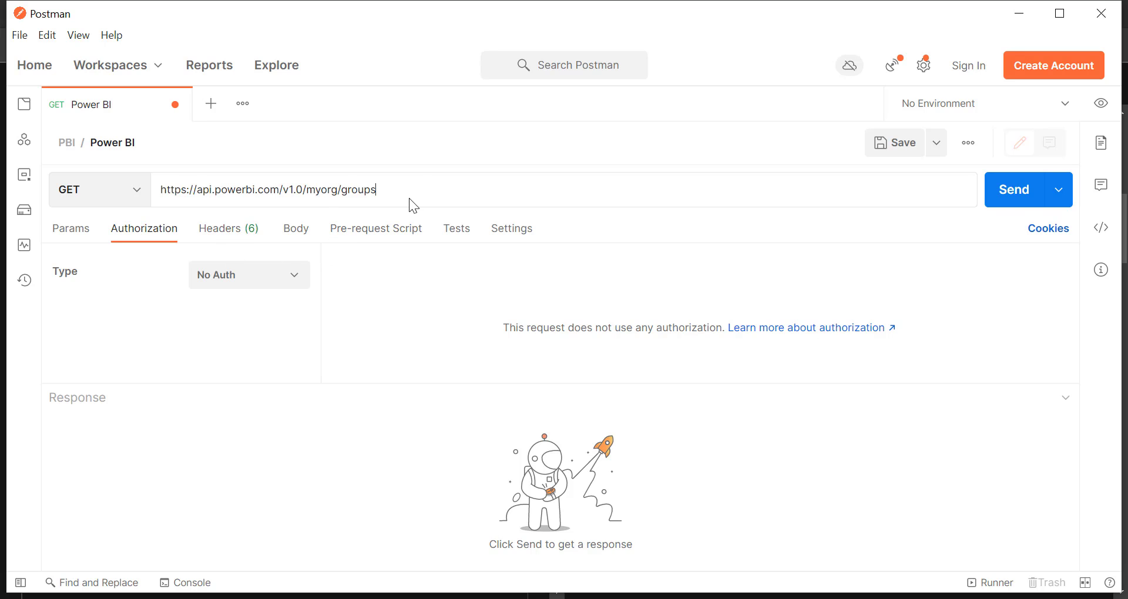
{"action": "left_click", "coordinate": [1015, 198]}
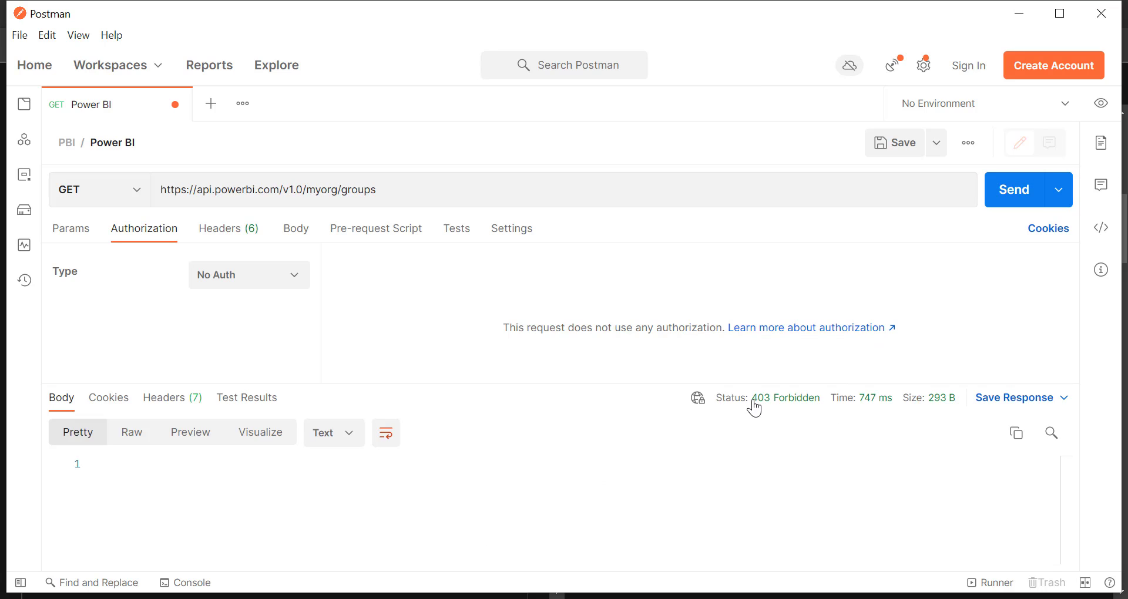
{"action": "left_click_drag", "start_coordinate": [752, 403], "coordinate": [825, 406]}
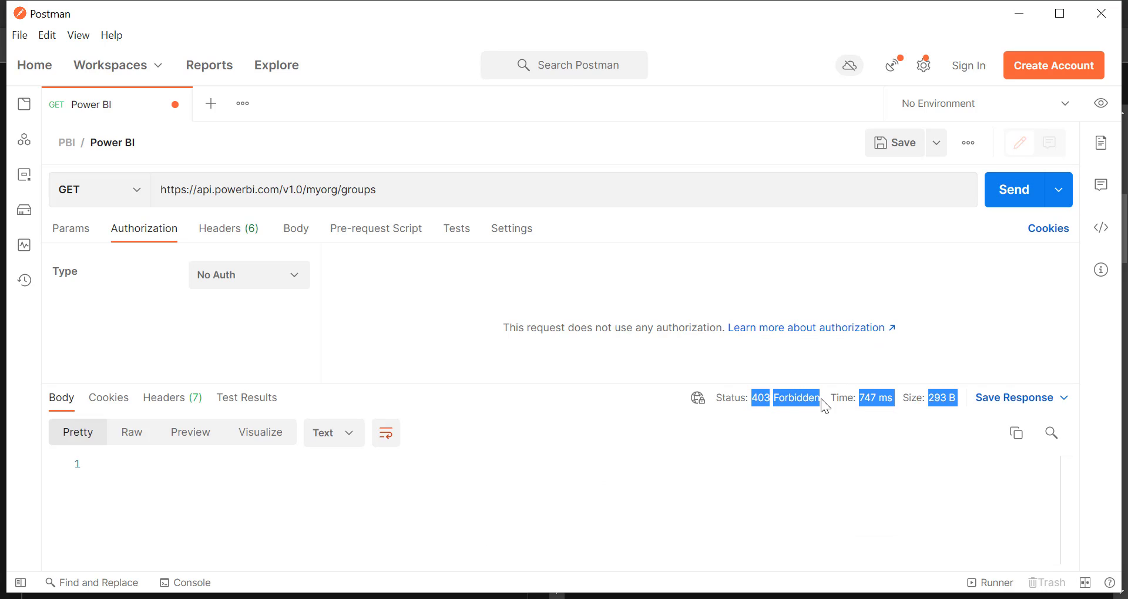
{"action": "left_click", "coordinate": [637, 254]}
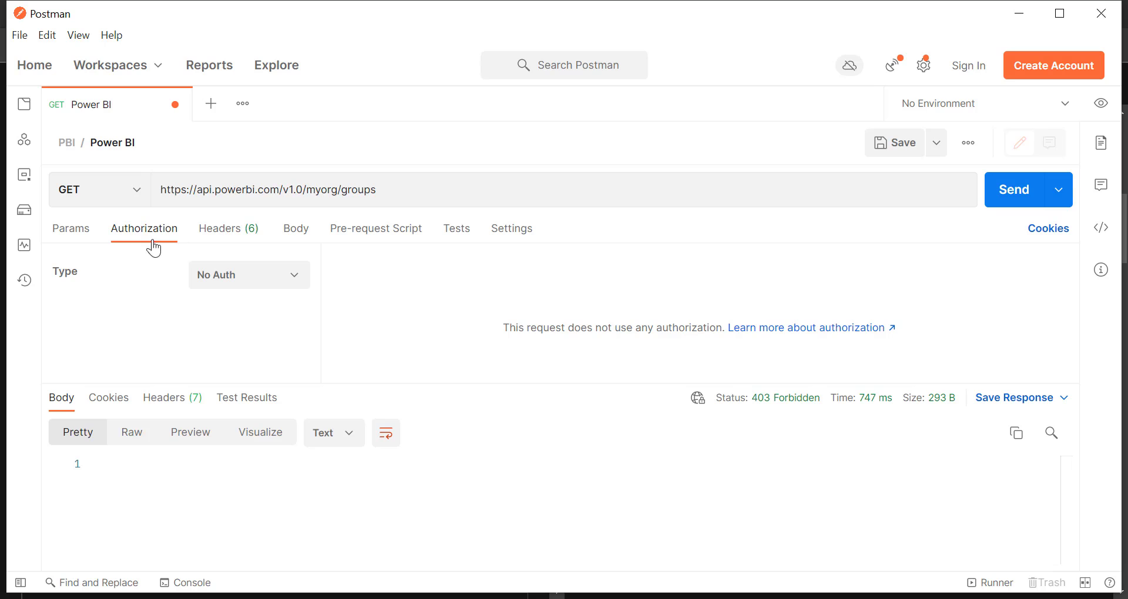
Step: Set Authorization to Bearer Token and clear the prefilled token
{"action": "left_click", "coordinate": [271, 285]}
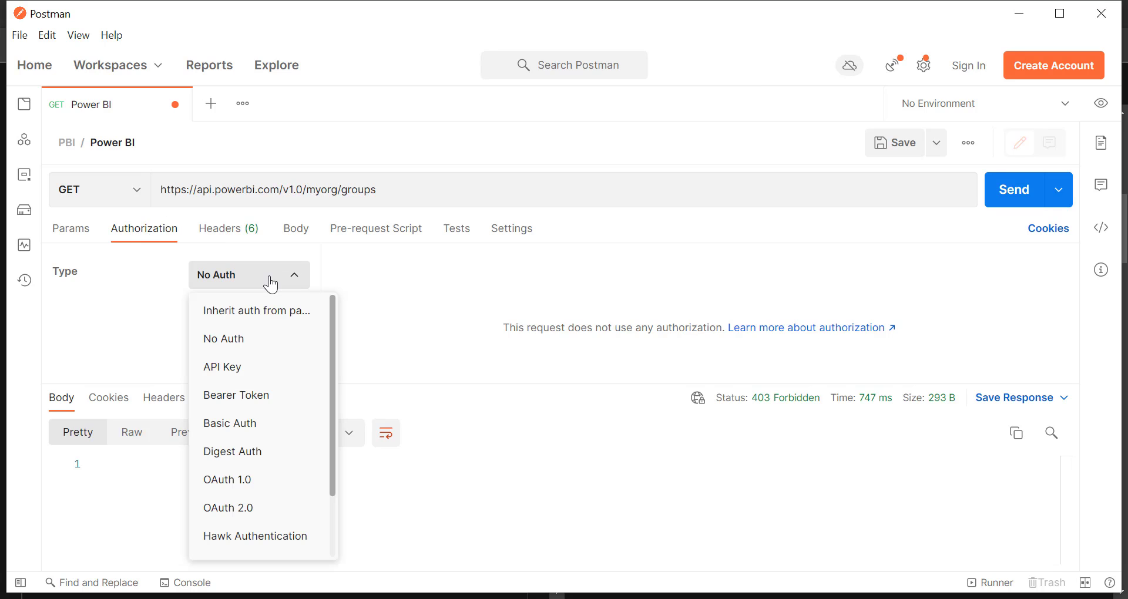
{"action": "left_click", "coordinate": [257, 405]}
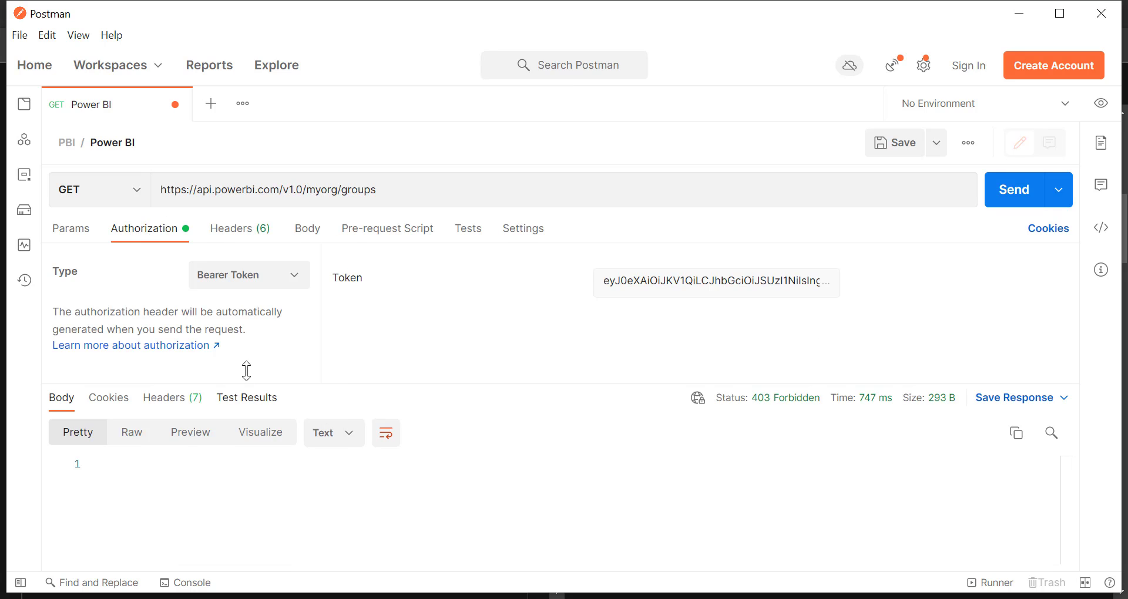
{"action": "left_click", "coordinate": [641, 282]}
{"action": "key", "text": "ctrl+a"}
{"action": "key", "text": "ctrl+c"}
{"action": "key", "text": "BackSpace"}
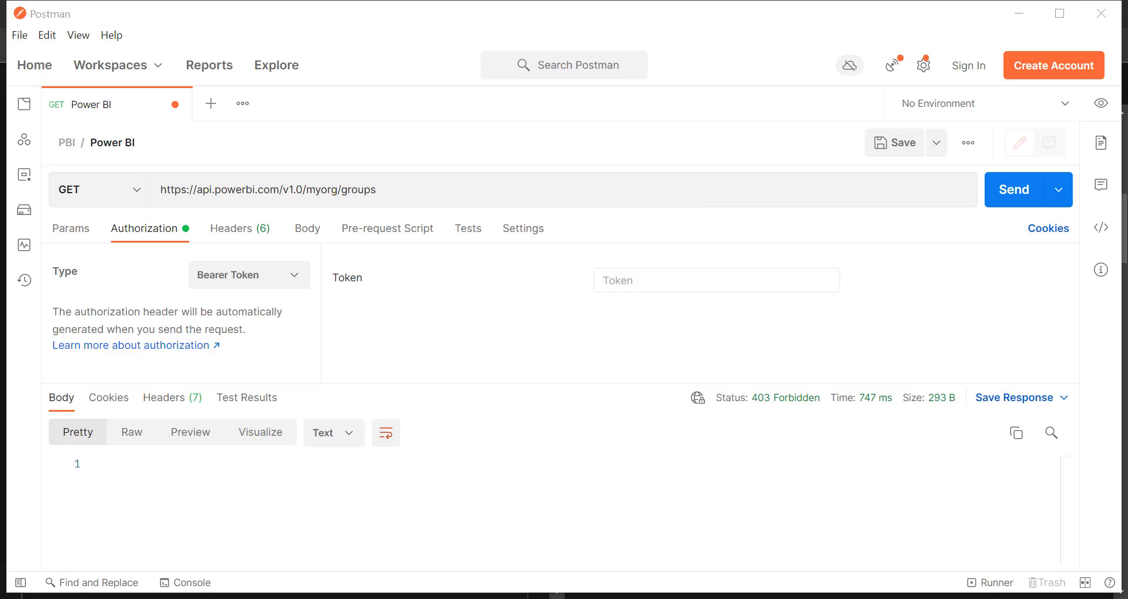
Step: Copy the bearer token from Learn's request preview into Postman's token field
{"action": "key", "text": "alt+Tab"}
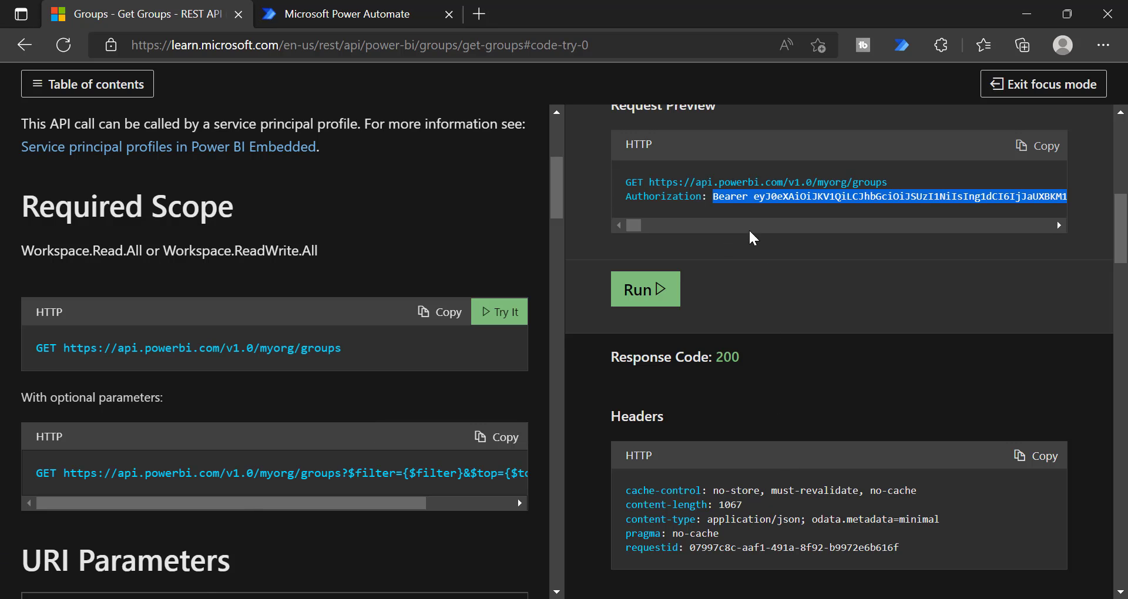
{"action": "left_click", "coordinate": [759, 196]}
{"action": "left_click_drag", "start_coordinate": [760, 197], "coordinate": [1089, 199]}
{"action": "left_click", "coordinate": [758, 196]}
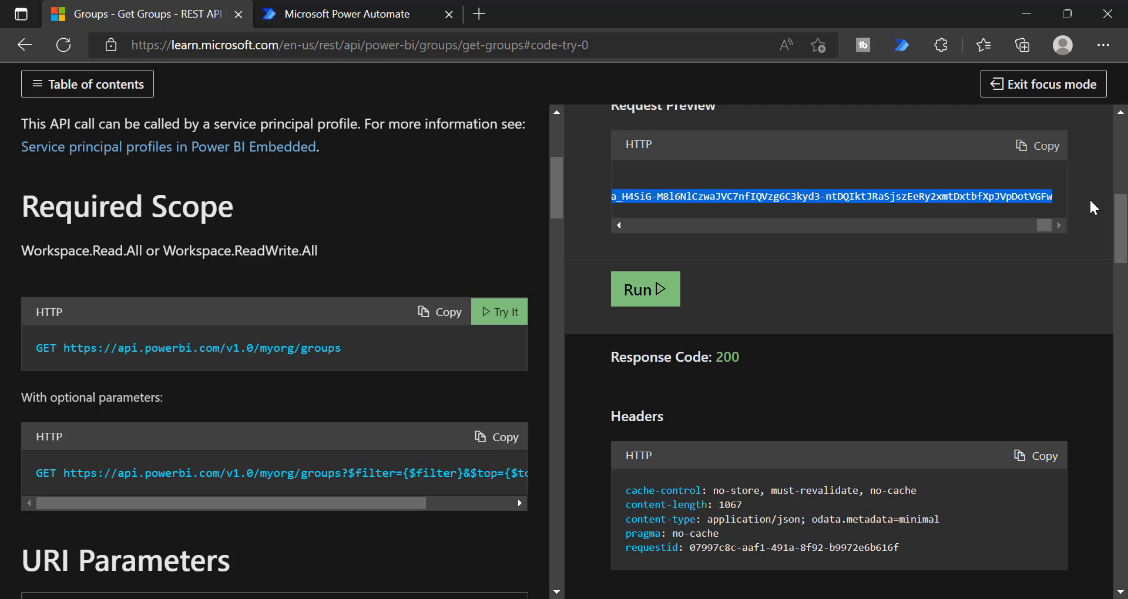
{"action": "left_click_drag", "start_coordinate": [1089, 199], "coordinate": [1089, 199]}
{"action": "key", "text": "alt+Tab"}
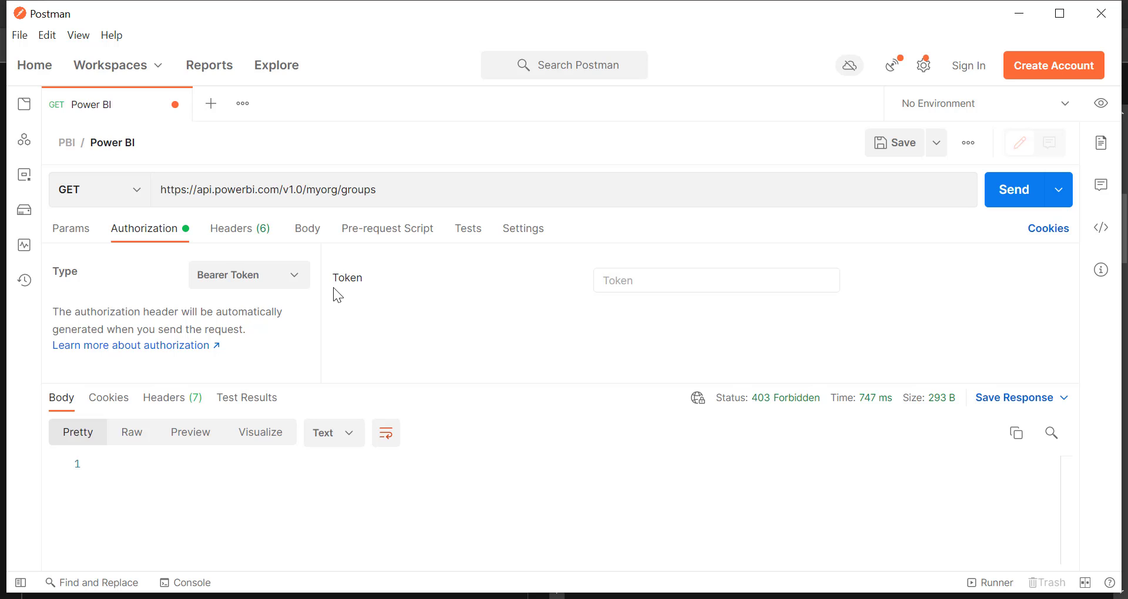
{"action": "left_click", "coordinate": [653, 282]}
{"action": "key", "text": "ctrl+v"}
Step: Send the request and scroll the 200 OK JSON workspace list (789 ms, 1.6 KB)
{"action": "left_click", "coordinate": [1029, 196]}
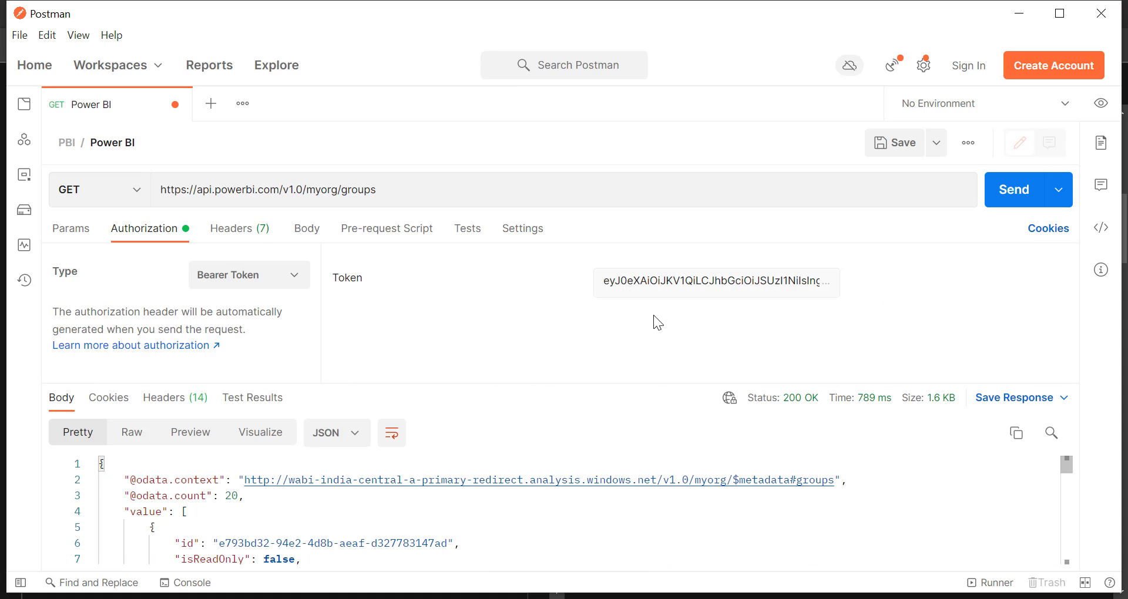
{"action": "left_click_drag", "start_coordinate": [653, 336], "coordinate": [587, 303]}
{"action": "scroll", "coordinate": [497, 448], "scroll_direction": "down", "scroll_amount": 20}
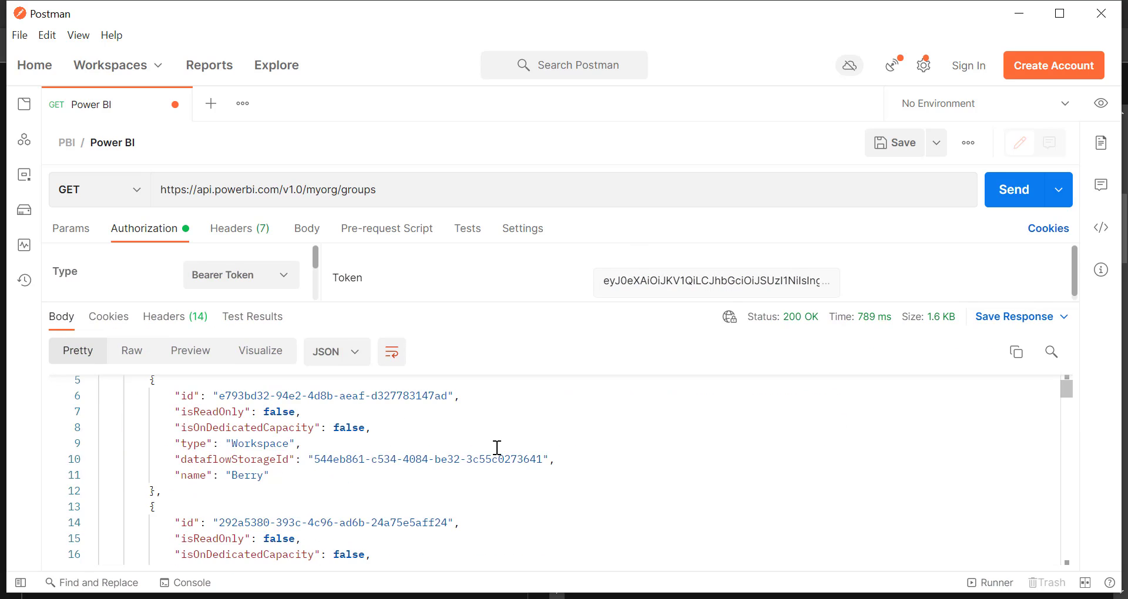
{"action": "scroll", "coordinate": [503, 448], "scroll_direction": "down", "scroll_amount": 15}
{"action": "scroll", "coordinate": [504, 448], "scroll_direction": "up", "scroll_amount": 8}
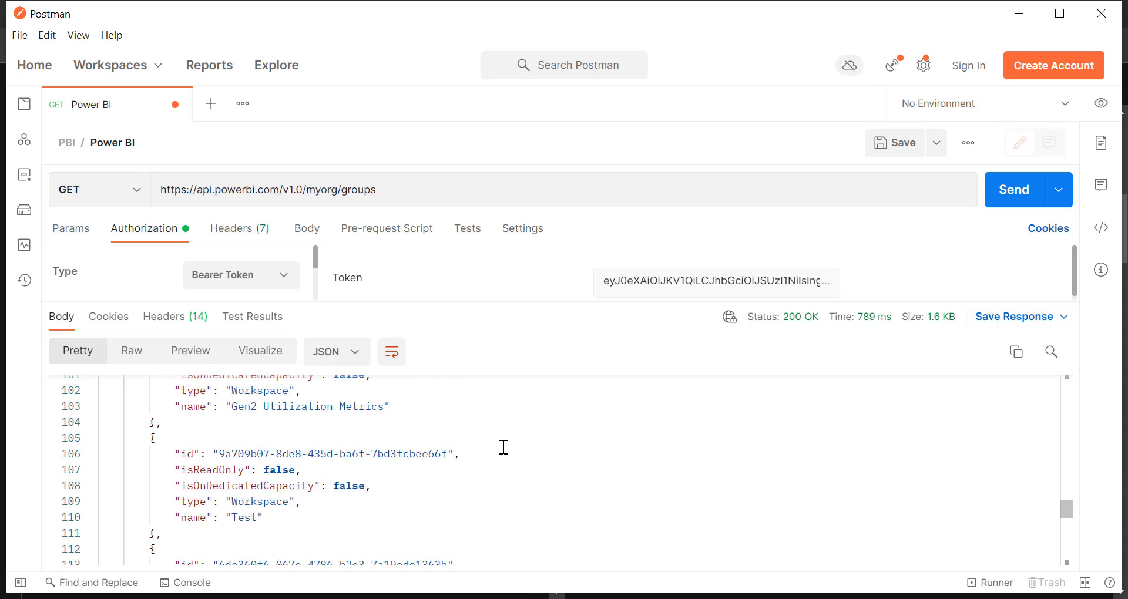
{"action": "scroll", "coordinate": [504, 448], "scroll_direction": "up", "scroll_amount": 4}
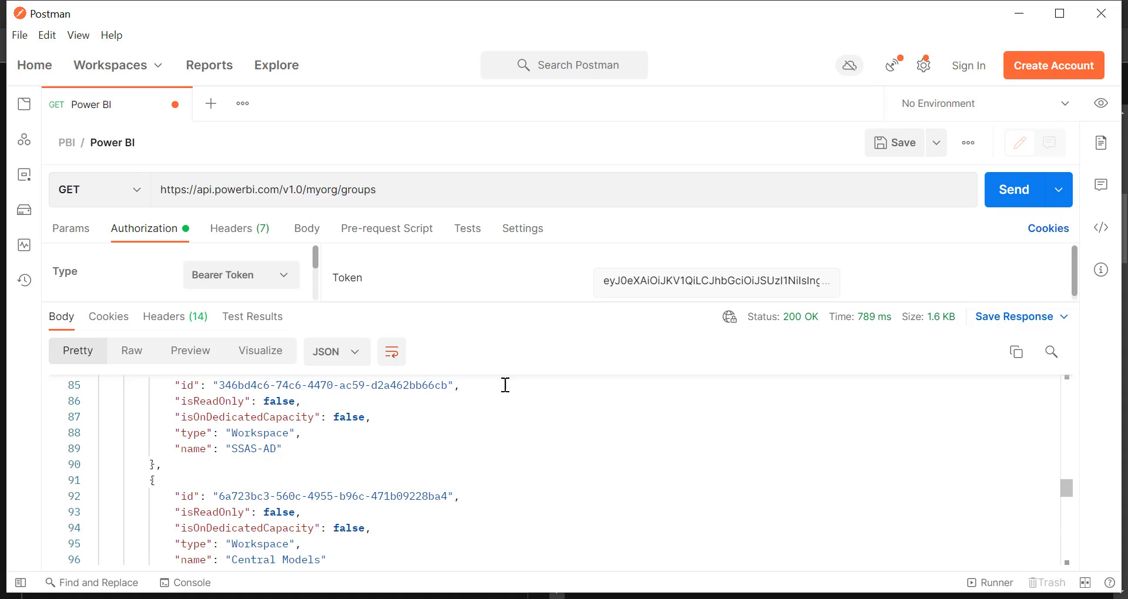
Step: Set Authorization back to No Auth and show the Headers table
{"action": "left_click", "coordinate": [254, 282]}
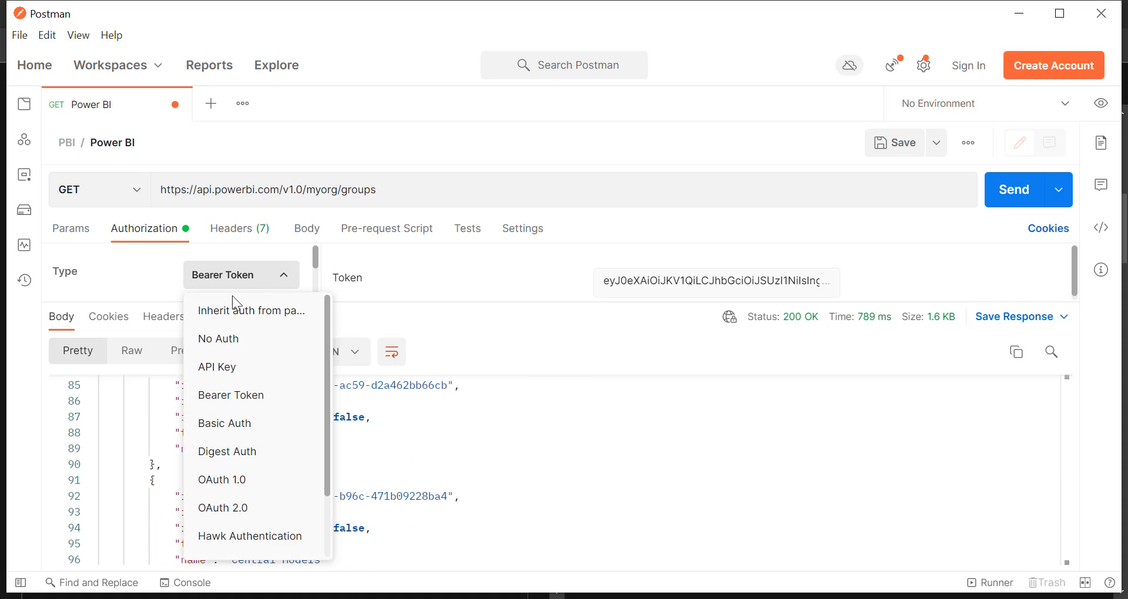
{"action": "left_click", "coordinate": [243, 345]}
{"action": "left_click", "coordinate": [231, 227]}
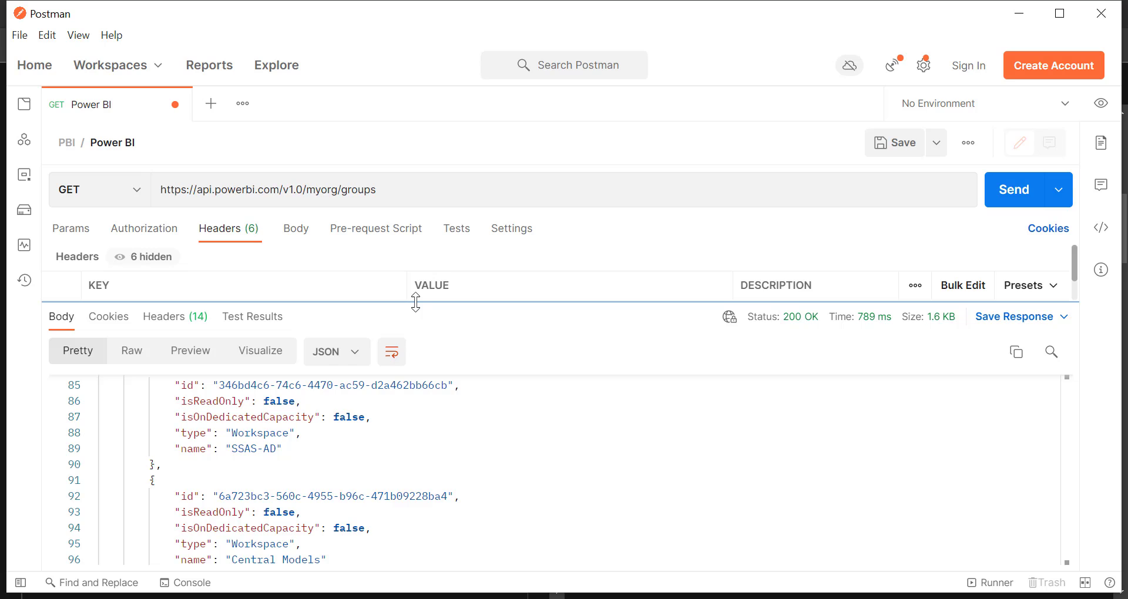
{"action": "left_click_drag", "start_coordinate": [421, 389], "coordinate": [422, 392]}
Step: Add an Authorization header valued 'Bearer' plus the pasted token and send the request
{"action": "left_click", "coordinate": [129, 313]}
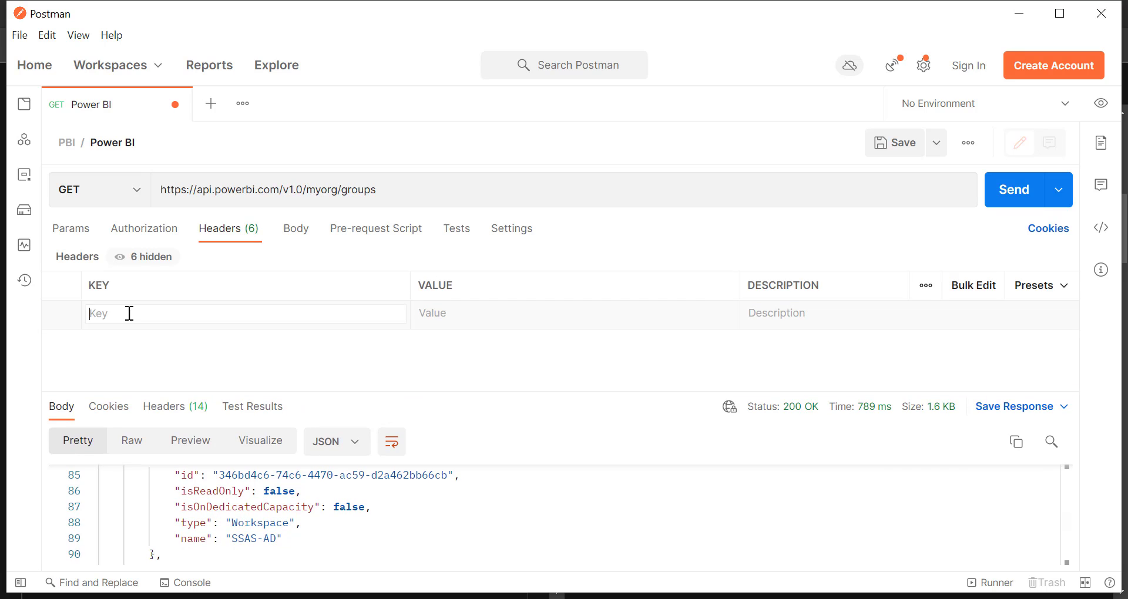
{"action": "type", "text": "Auth"}
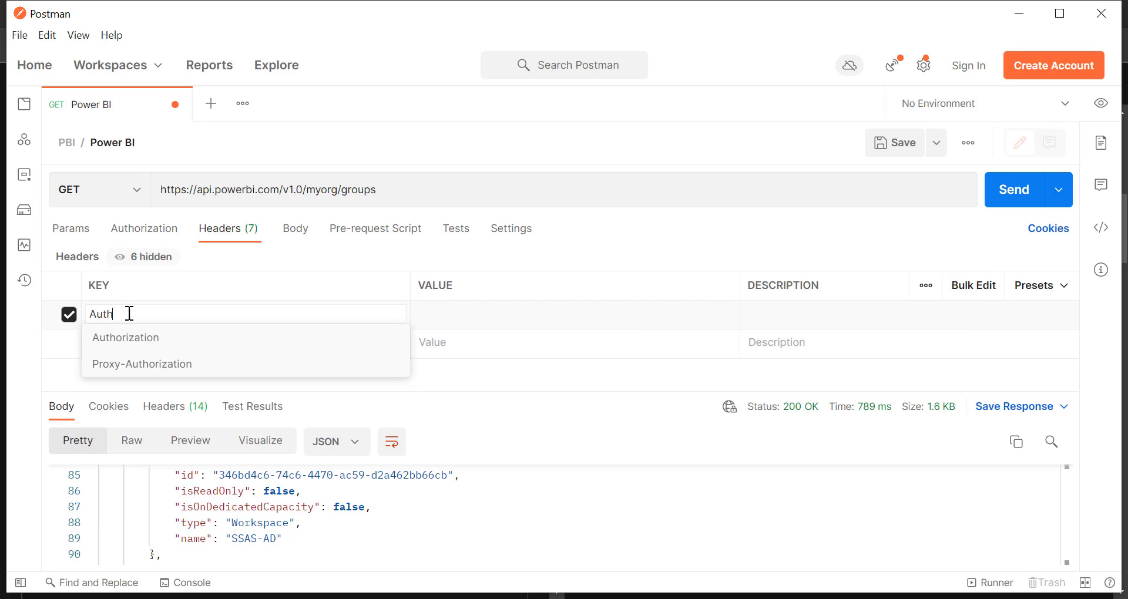
{"action": "left_click", "coordinate": [139, 341]}
{"action": "left_click", "coordinate": [503, 305]}
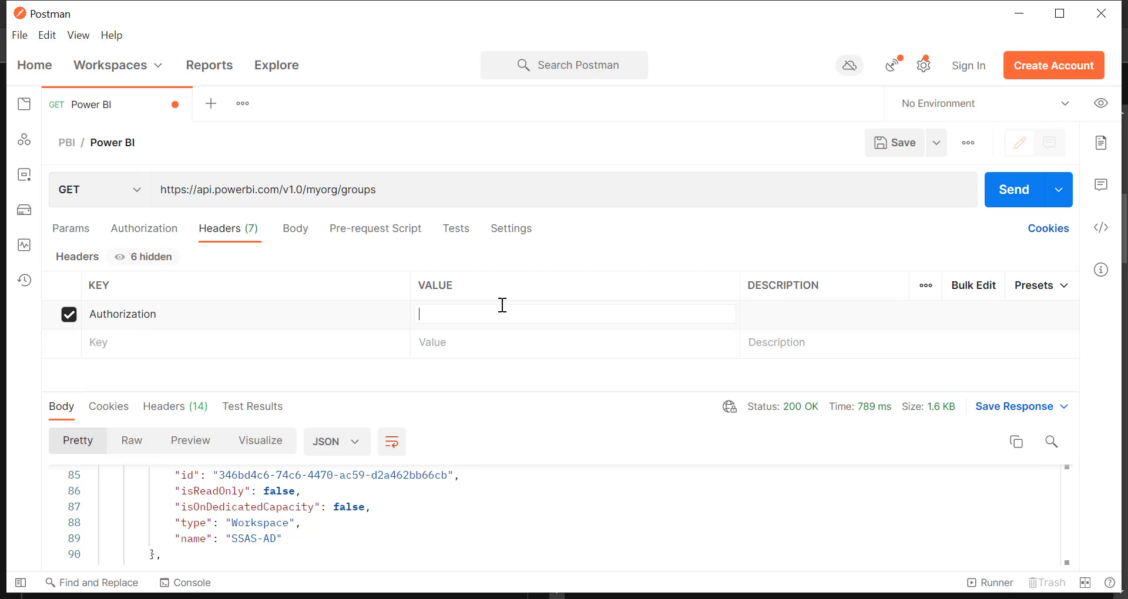
{"action": "type", "text": "Bearer"}
{"action": "key", "text": "ctrl+v"}
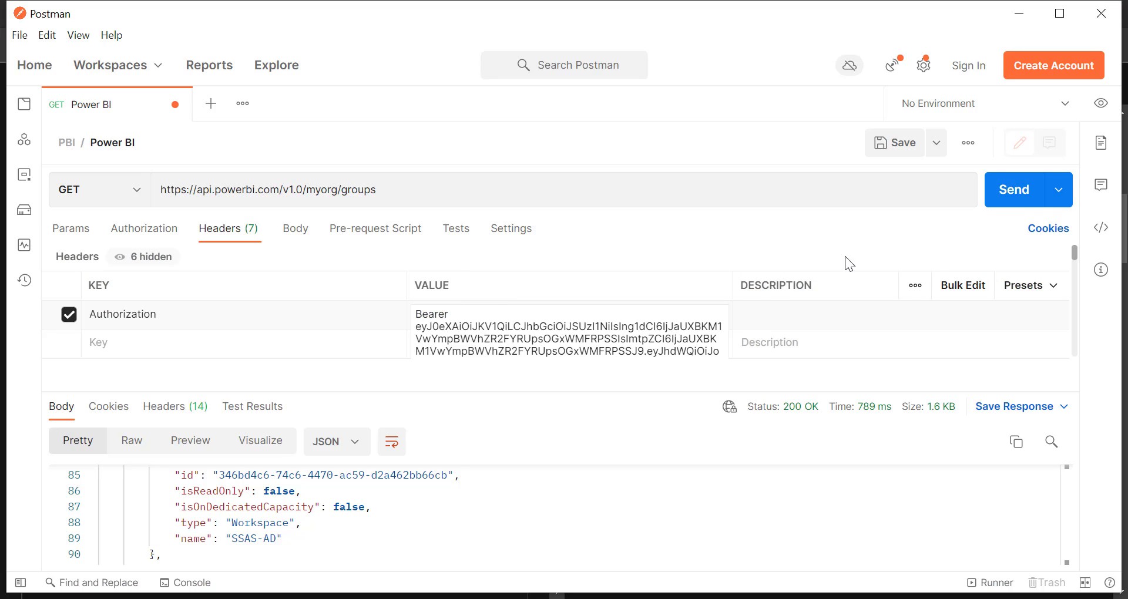
{"action": "left_click", "coordinate": [1015, 195]}
{"action": "scroll", "coordinate": [499, 488], "scroll_direction": "down", "scroll_amount": 10}
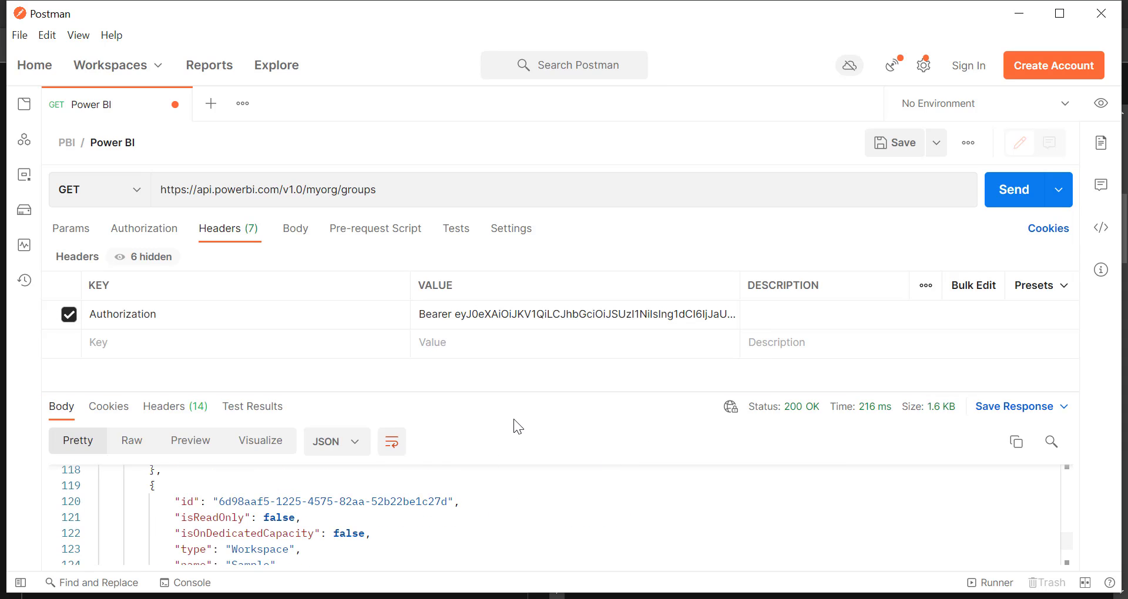
{"action": "mouse_move", "coordinate": [784, 417]}
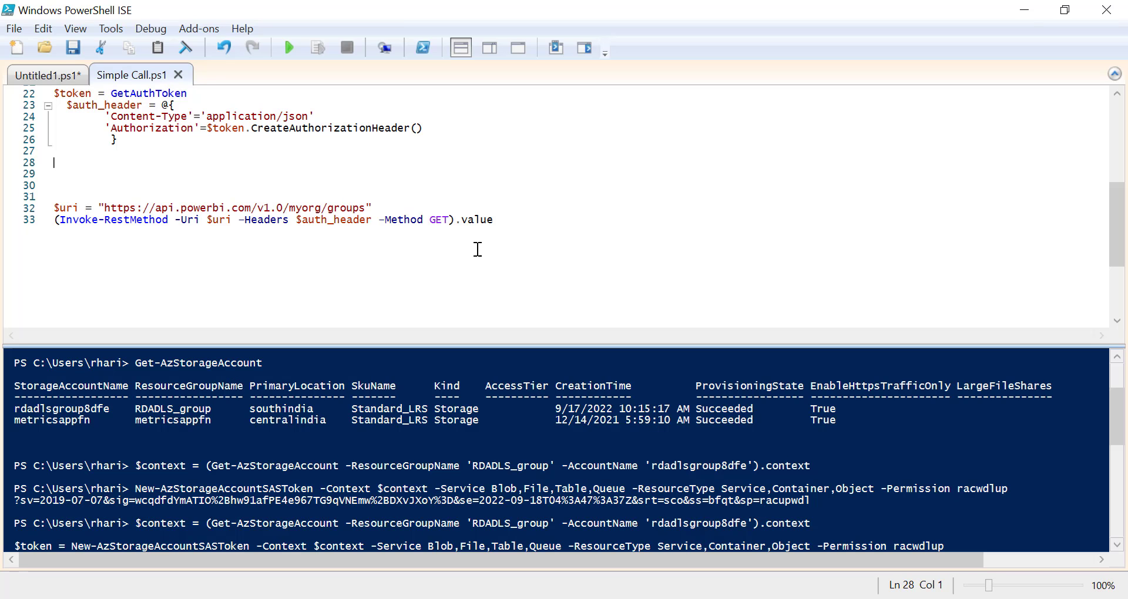
Step: Scroll through Simple Call.ps1 reviewing GetAuthToken and the Invoke-RestMethod groups call
{"action": "scroll", "coordinate": [376, 163], "scroll_direction": "up", "scroll_amount": 5}
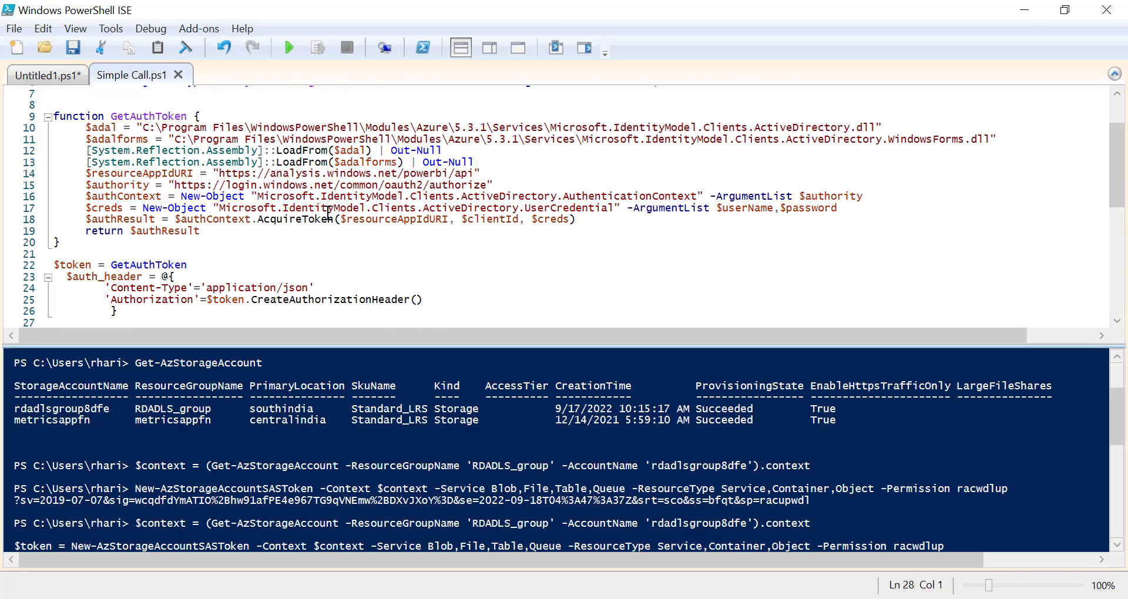
{"action": "scroll", "coordinate": [327, 211], "scroll_direction": "up", "scroll_amount": 2}
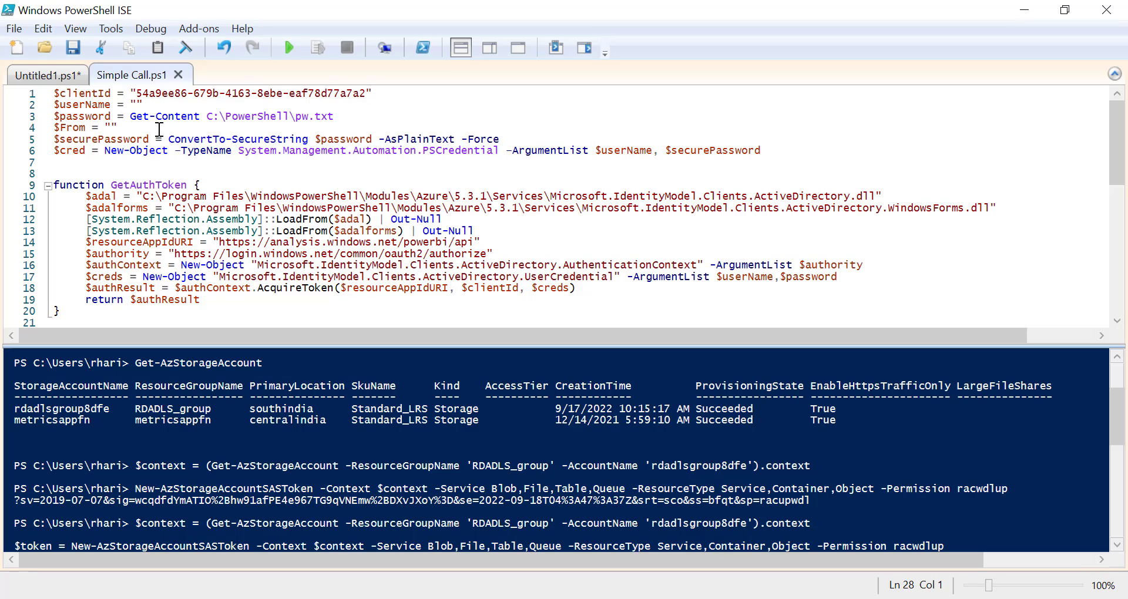
{"action": "scroll", "coordinate": [262, 156], "scroll_direction": "down", "scroll_amount": 1}
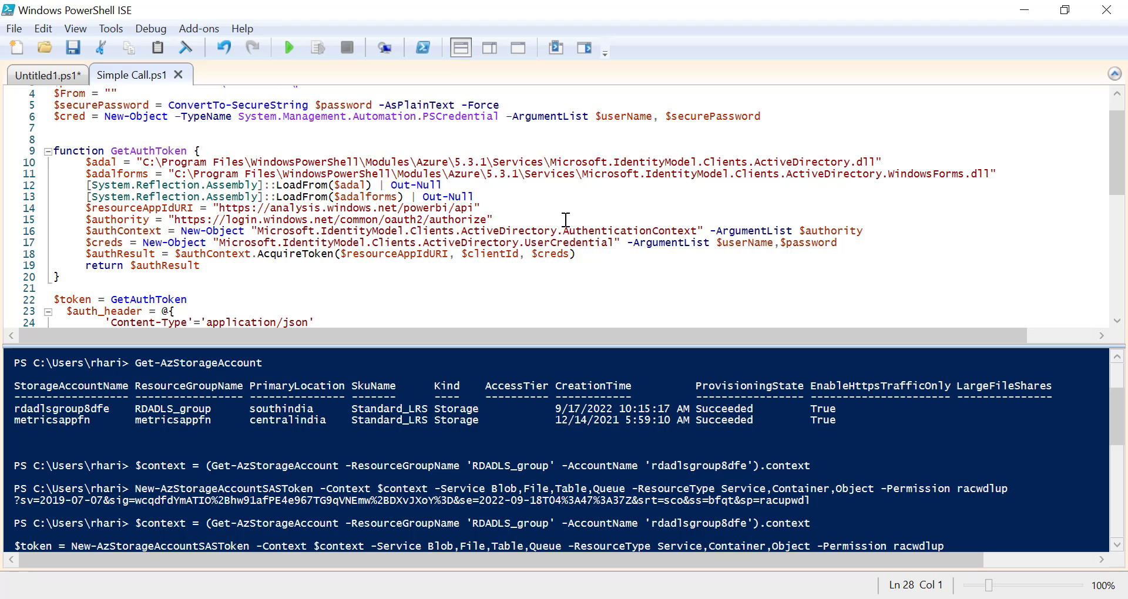
{"action": "scroll", "coordinate": [466, 202], "scroll_direction": "down", "scroll_amount": 3}
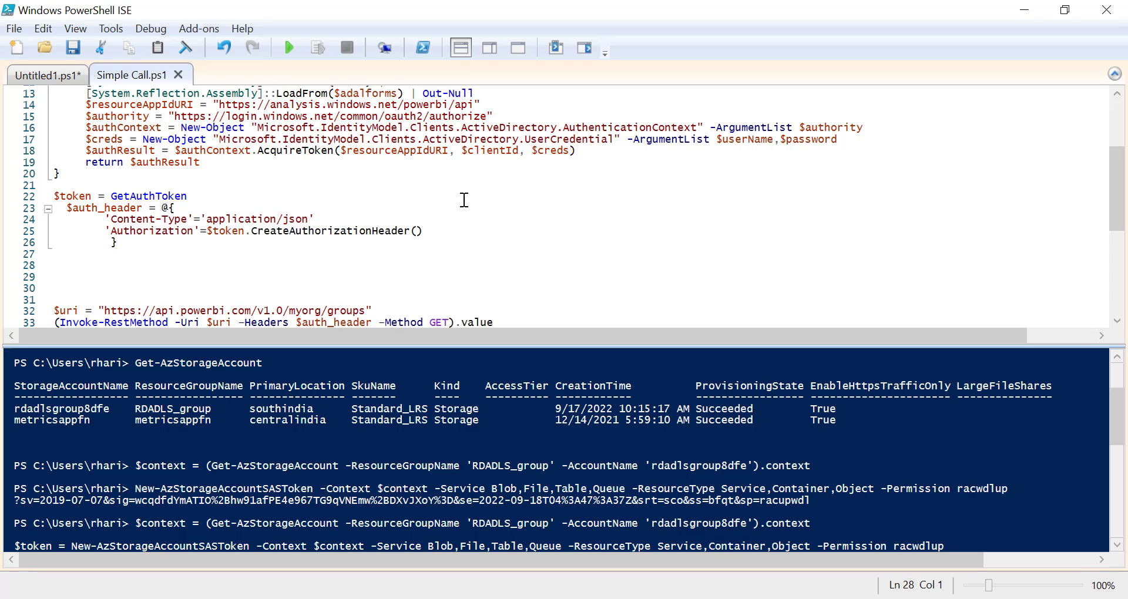
{"action": "scroll", "coordinate": [422, 205], "scroll_direction": "down", "scroll_amount": 2}
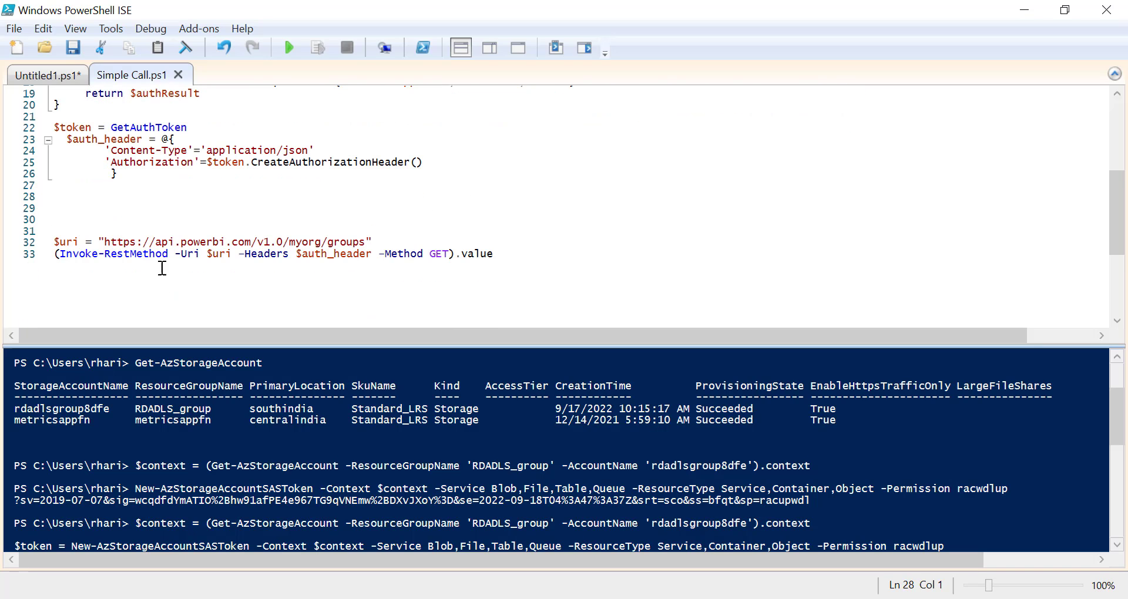
{"action": "left_click_drag", "start_coordinate": [377, 243], "coordinate": [107, 247]}
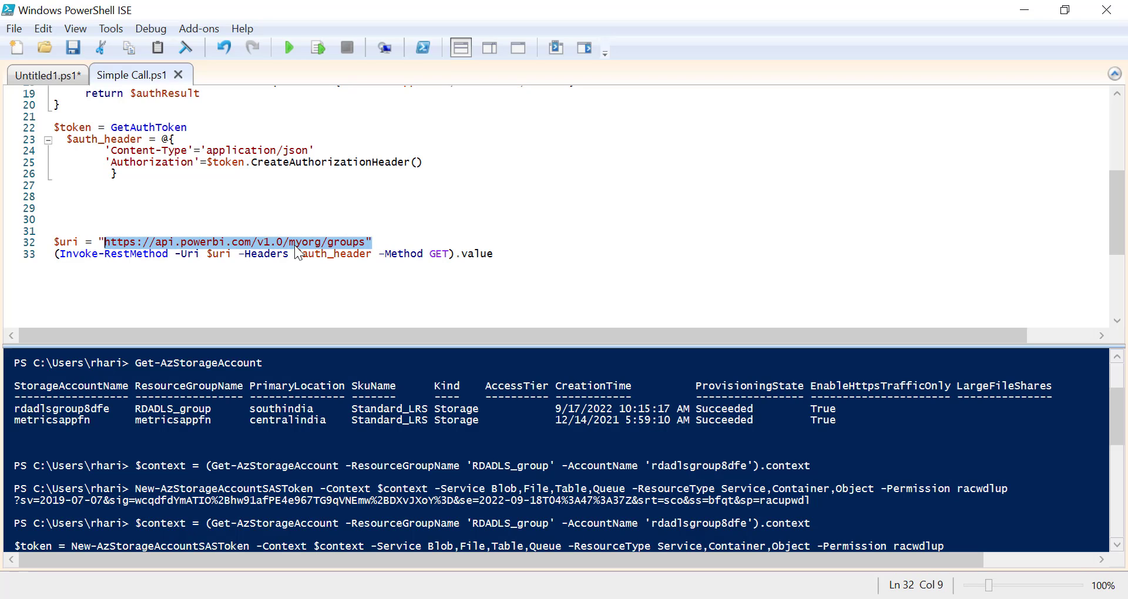
{"action": "left_click", "coordinate": [201, 270]}
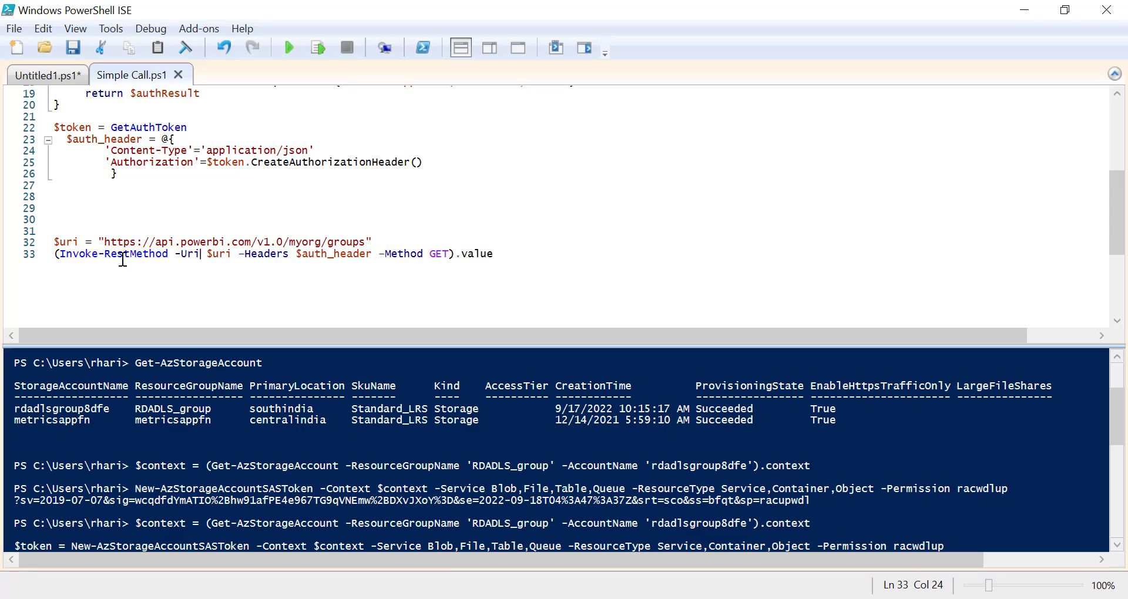
{"action": "left_click_drag", "start_coordinate": [170, 257], "coordinate": [59, 259]}
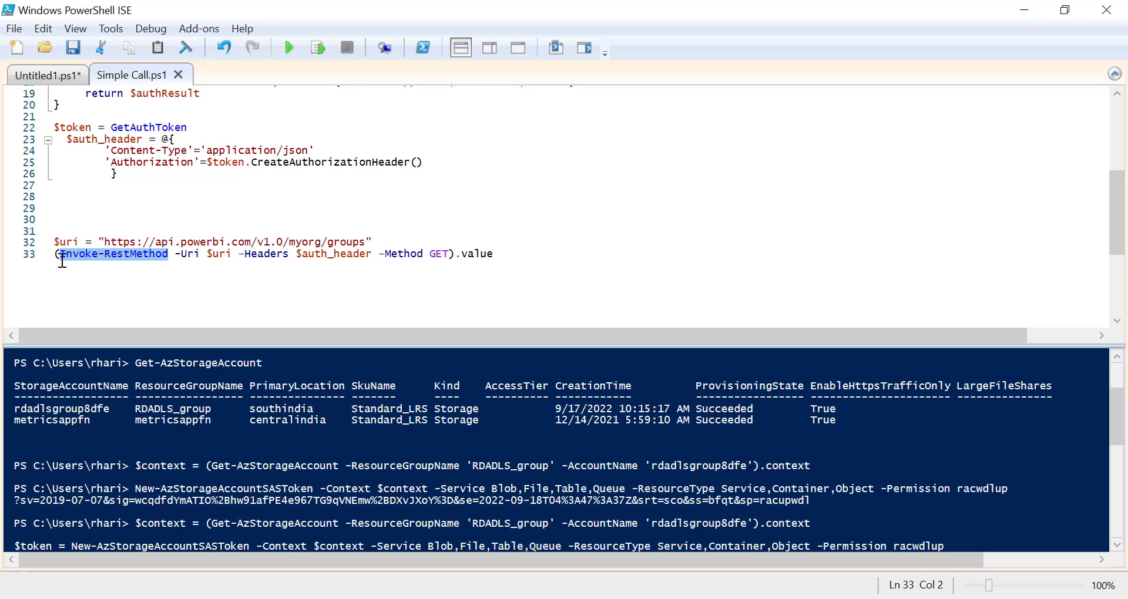
{"action": "left_click", "coordinate": [171, 282]}
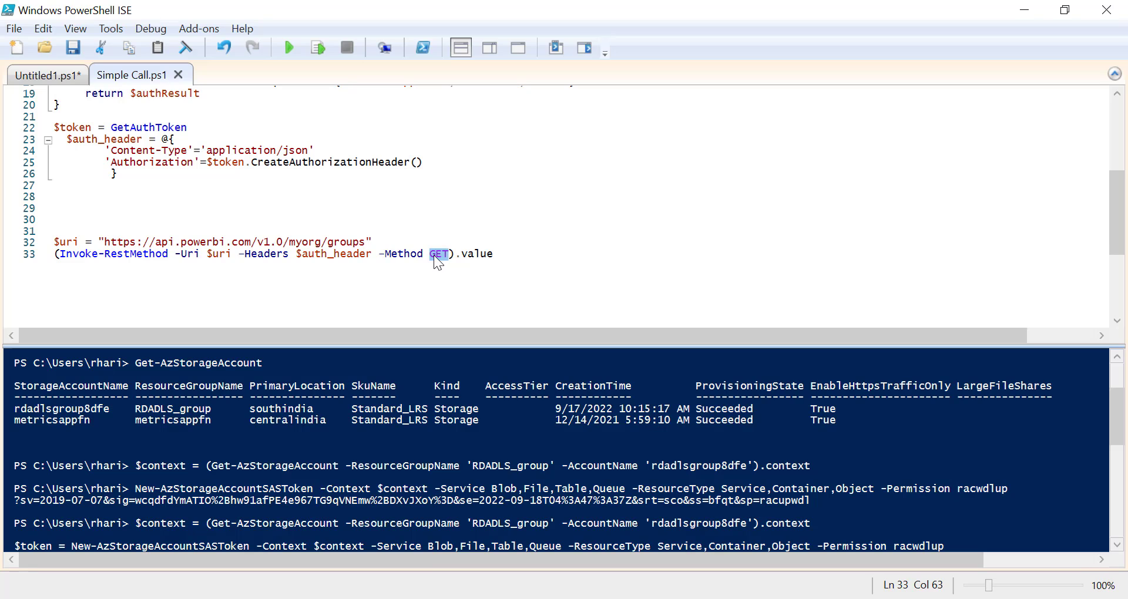
{"action": "left_click", "coordinate": [120, 198]}
{"action": "double_click", "coordinate": [323, 257]}
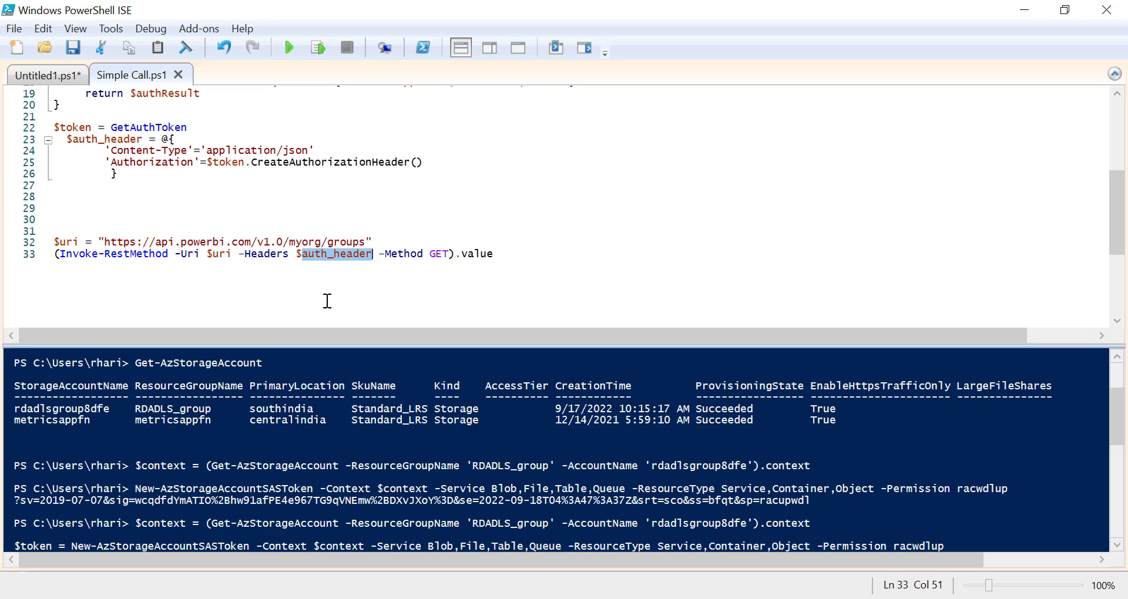
{"action": "key", "text": "alt+Tab"}
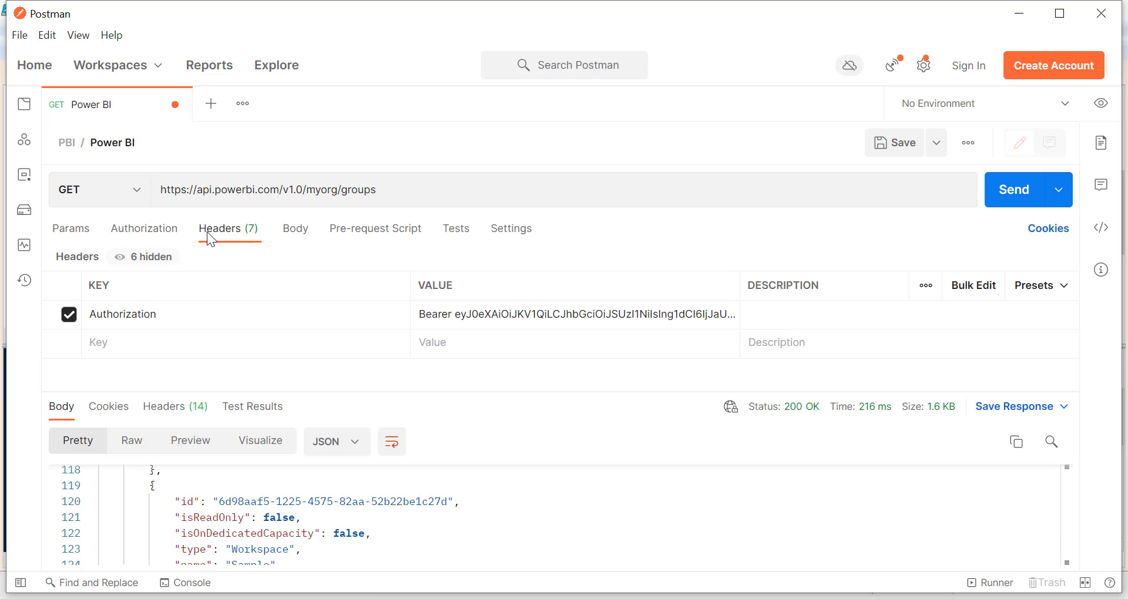
{"action": "left_click", "coordinate": [1024, 7]}
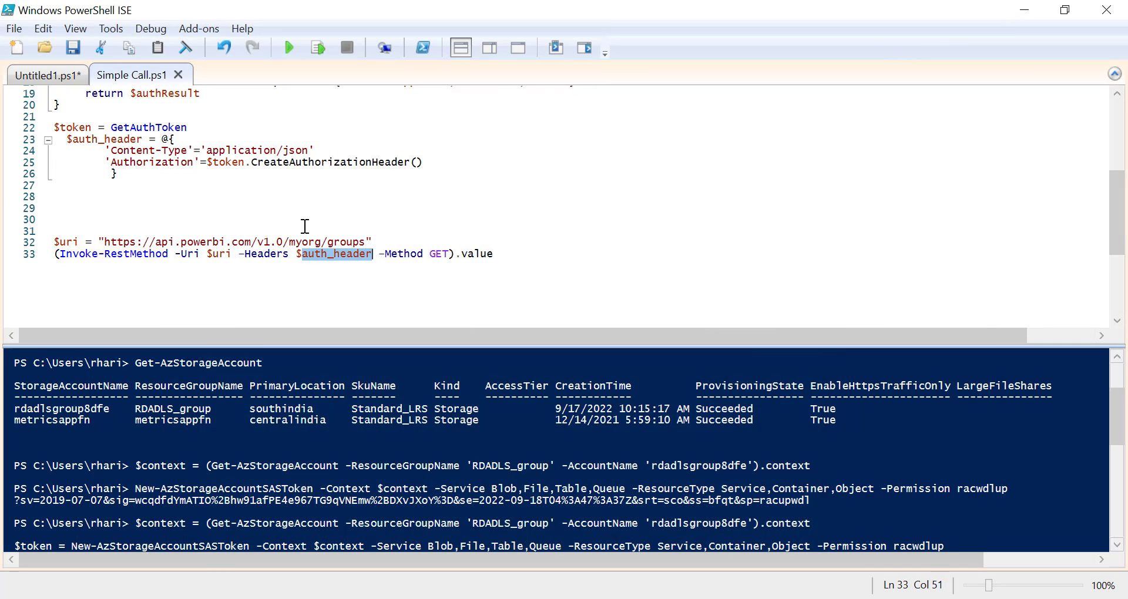
Step: Duplicate the $auth_header block from lines 23–26 onto line 29
{"action": "left_click", "coordinate": [339, 281]}
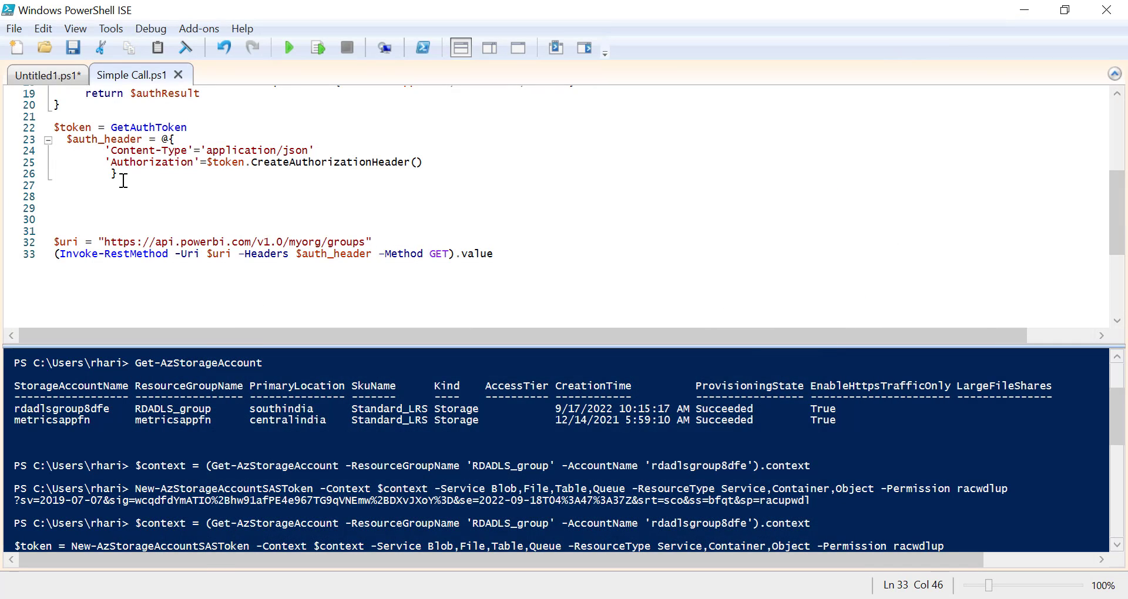
{"action": "left_click_drag", "start_coordinate": [119, 175], "coordinate": [58, 140]}
{"action": "key", "text": "ctrl+c"}
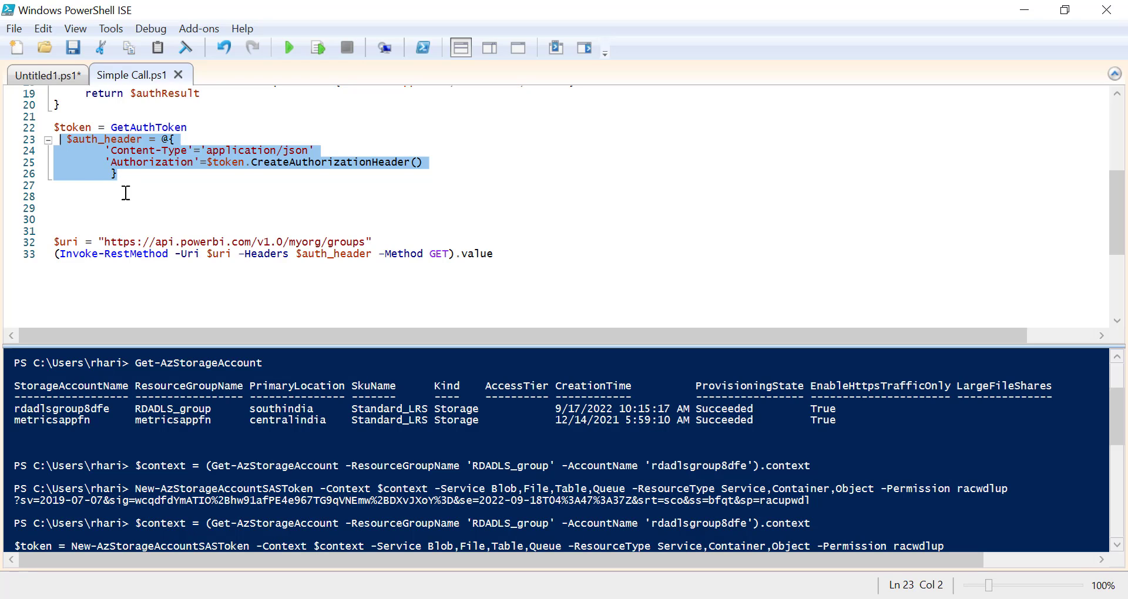
{"action": "left_click", "coordinate": [78, 209]}
{"action": "key", "text": "ctrl+v"}
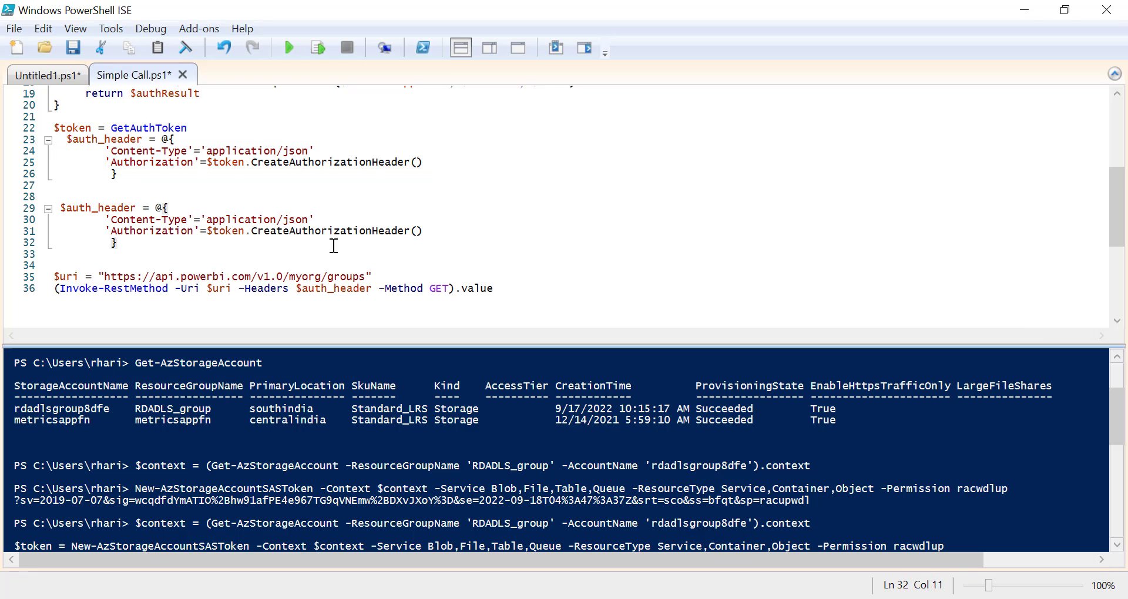
Step: Replace the copy's Authorization value with "Bearer " plus the access token from clipboard history
{"action": "double_click", "coordinate": [151, 233]}
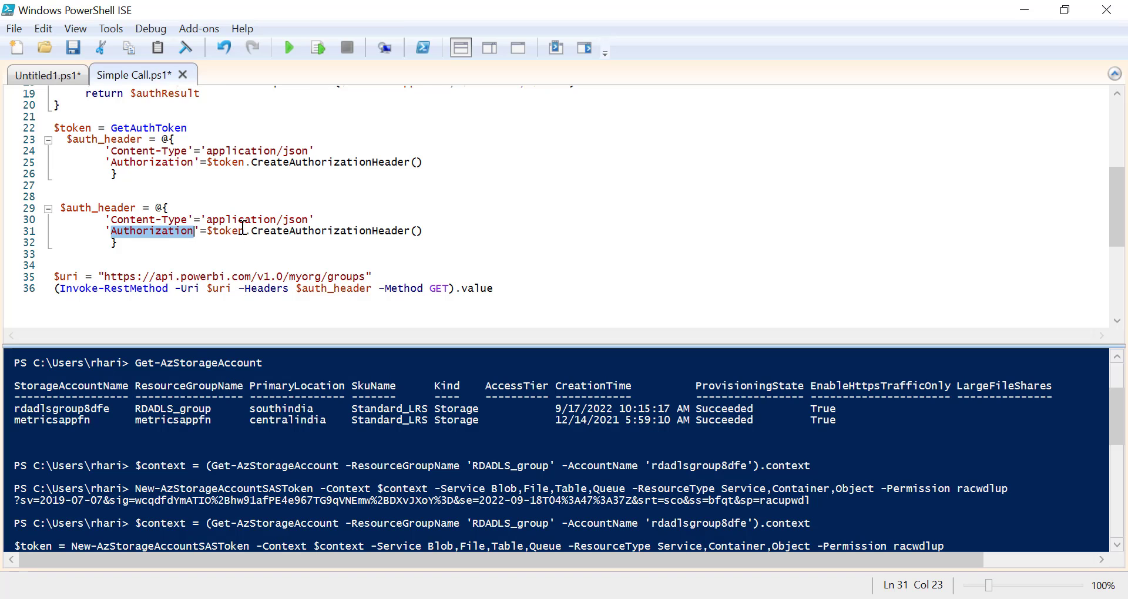
{"action": "scroll", "coordinate": [217, 171], "scroll_direction": "up", "scroll_amount": 1}
{"action": "double_click", "coordinate": [156, 162]}
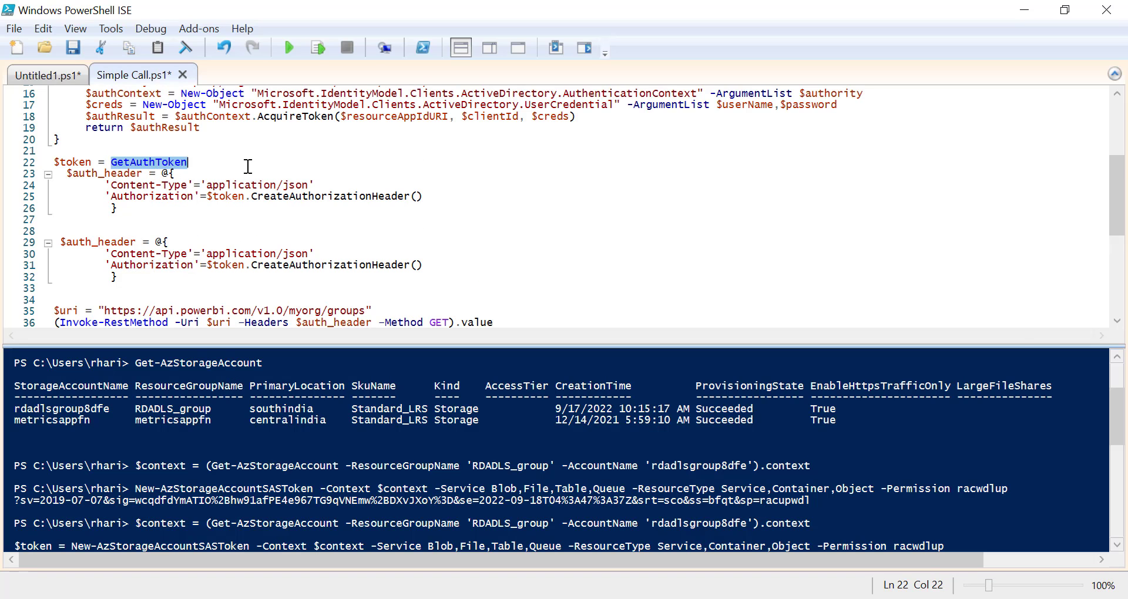
{"action": "scroll", "coordinate": [253, 167], "scroll_direction": "up", "scroll_amount": 3}
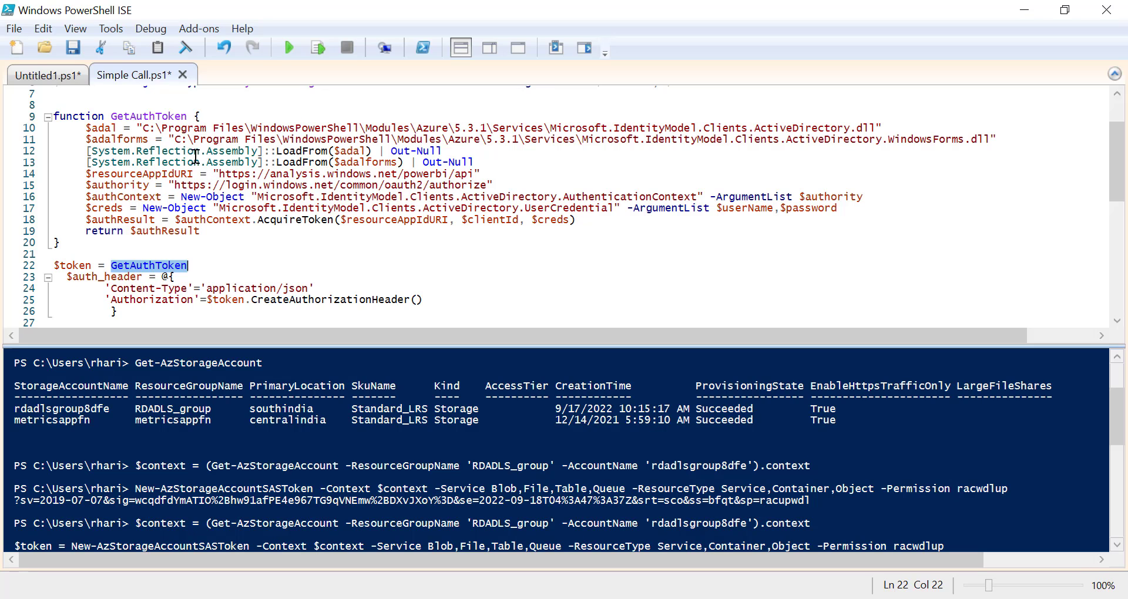
{"action": "scroll", "coordinate": [214, 164], "scroll_direction": "down", "scroll_amount": 3}
{"action": "left_click_drag", "start_coordinate": [209, 268], "coordinate": [430, 262]}
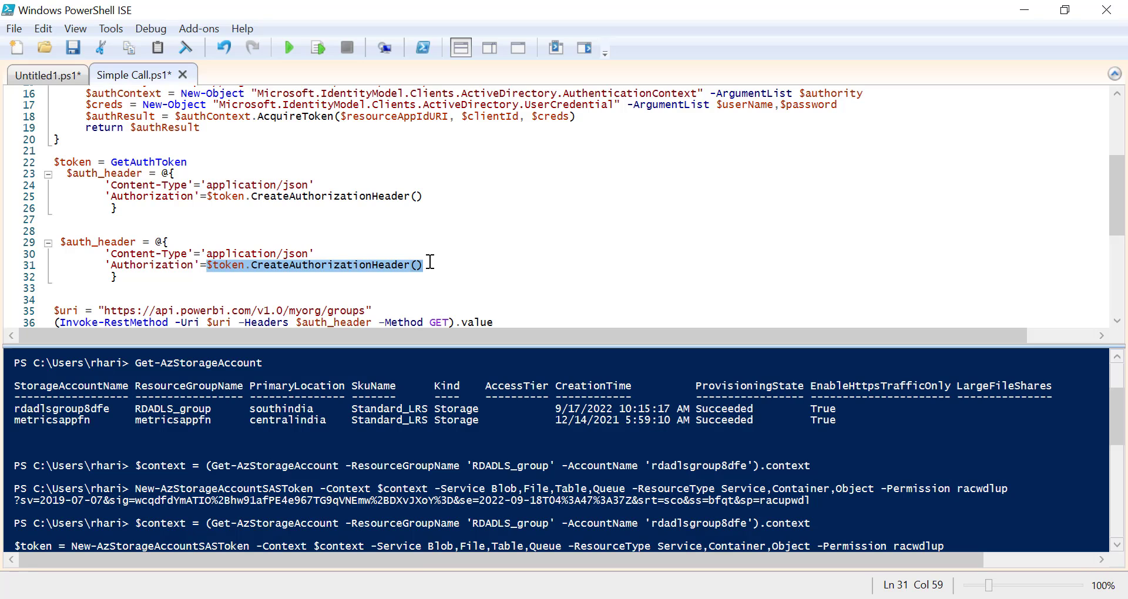
{"action": "type", "text": "\""}
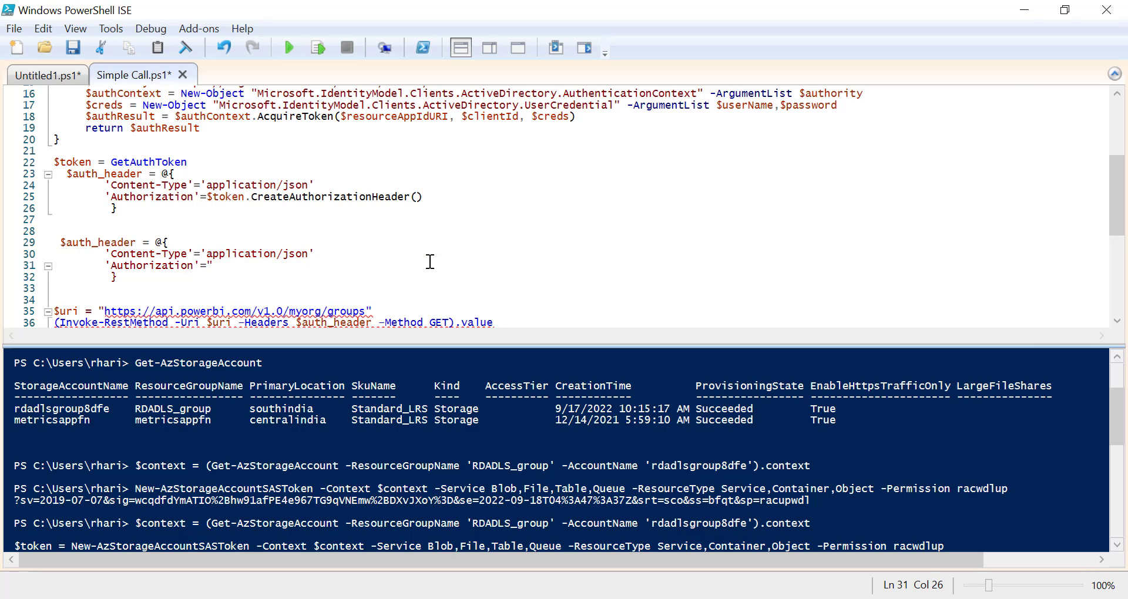
{"action": "type", "text": "Beare"}
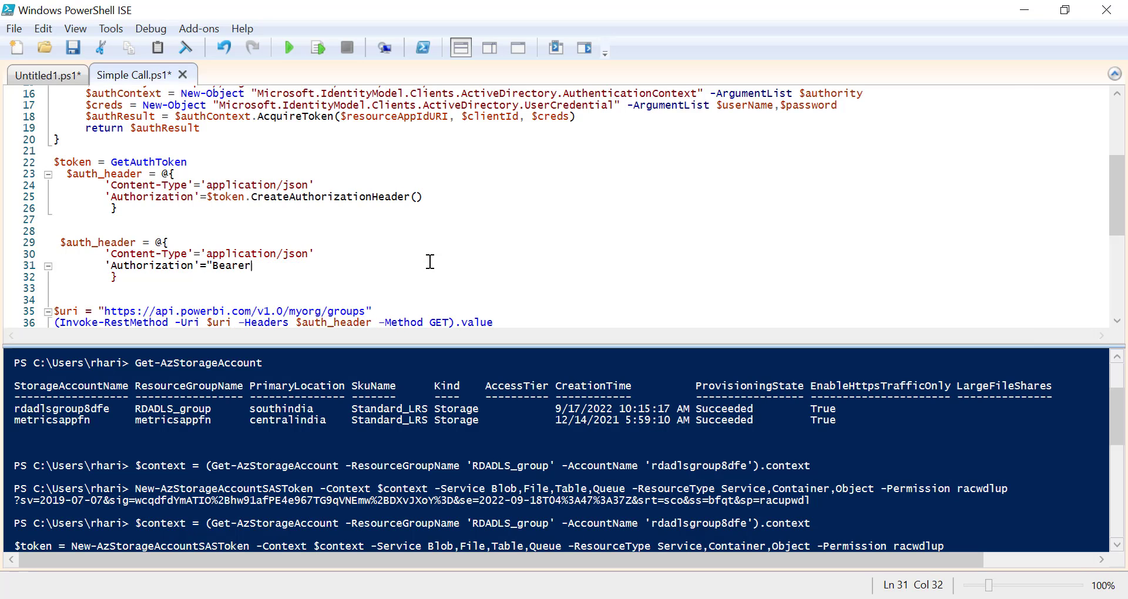
{"action": "type", "text": "r"}
{"action": "key", "text": "ctrl+v"}
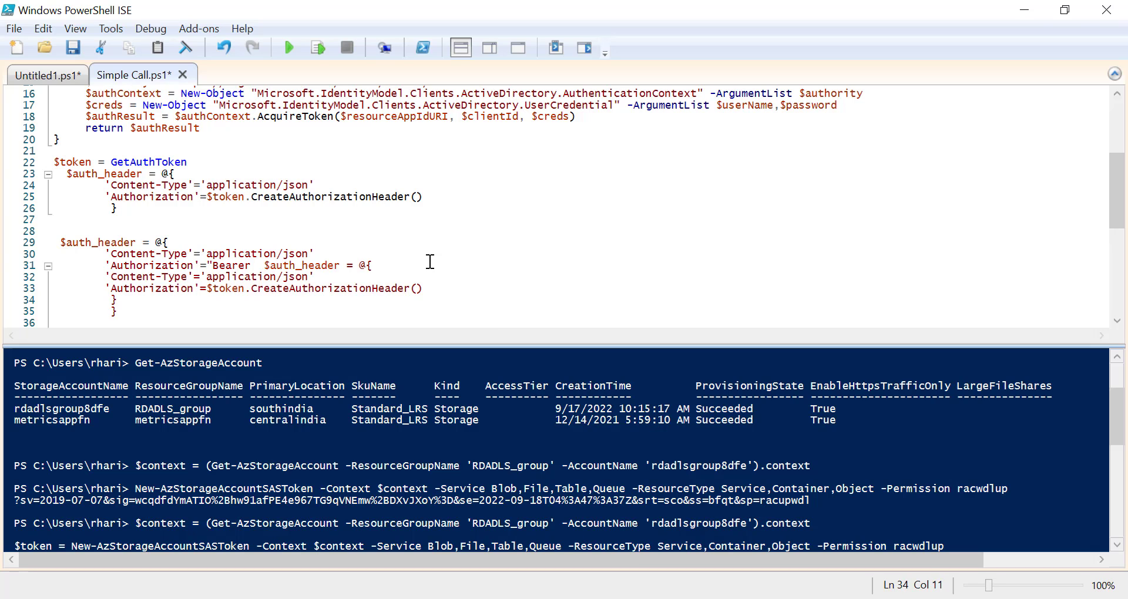
{"action": "key", "text": "ctrl+z"}
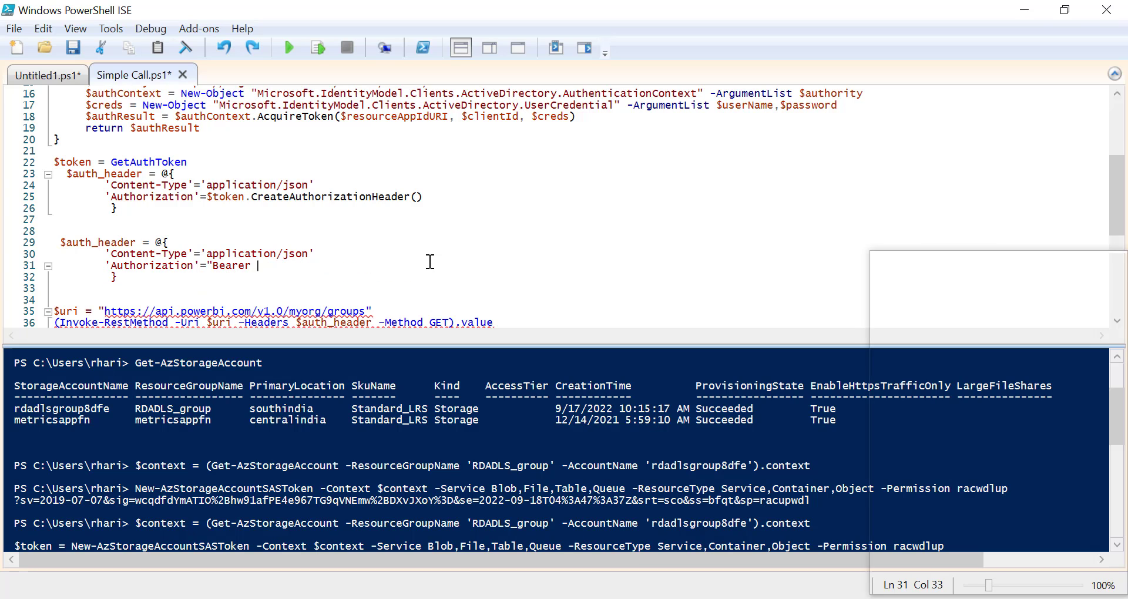
{"action": "key", "text": "super+v"}
{"action": "key", "text": "Down"}
{"action": "key", "text": "Return"}
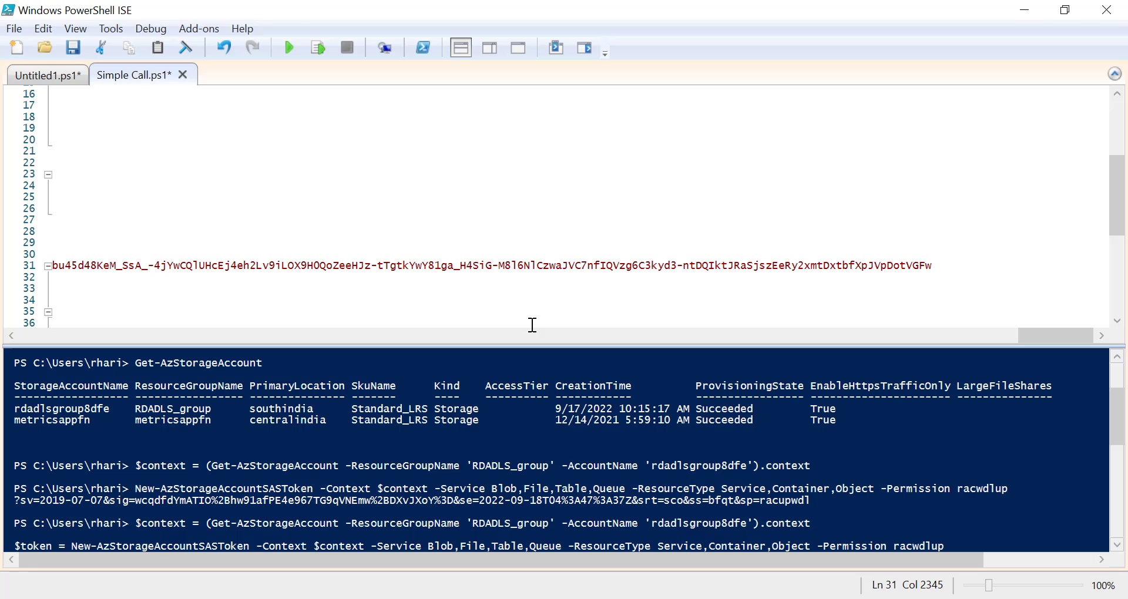
Step: Run the new Bearer-token $auth_header block with Run Selection
{"action": "left_click_drag", "start_coordinate": [1026, 335], "coordinate": [52, 330]}
{"action": "left_click_drag", "start_coordinate": [89, 291], "coordinate": [38, 251]}
{"action": "left_click", "coordinate": [311, 49]}
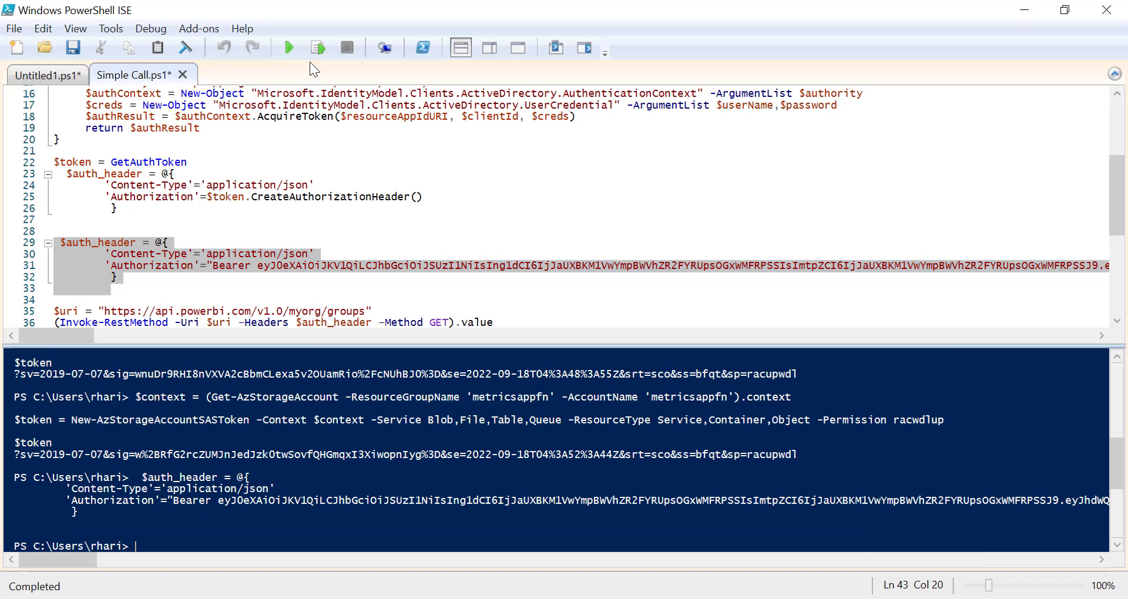
{"action": "scroll", "coordinate": [216, 257], "scroll_direction": "down", "scroll_amount": 1}
Step: Run the $uri and groups request lines 35–36, listing workspaces like Sample and DemoWS
{"action": "left_click_drag", "start_coordinate": [504, 286], "coordinate": [49, 277]}
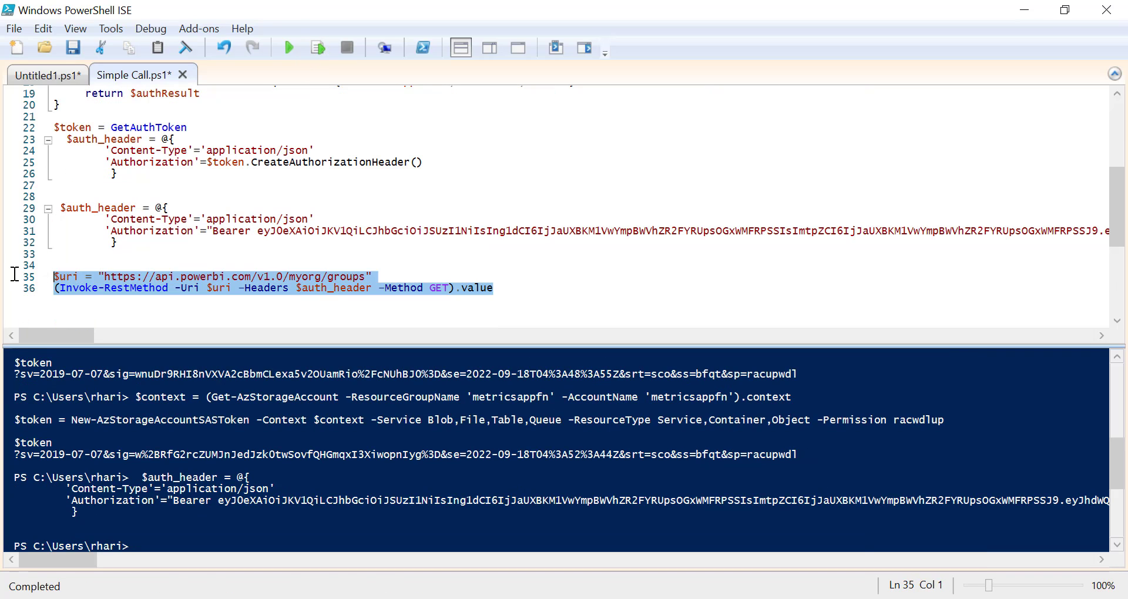
{"action": "left_click", "coordinate": [318, 48]}
{"action": "scroll", "coordinate": [314, 475], "scroll_direction": "up", "scroll_amount": 6}
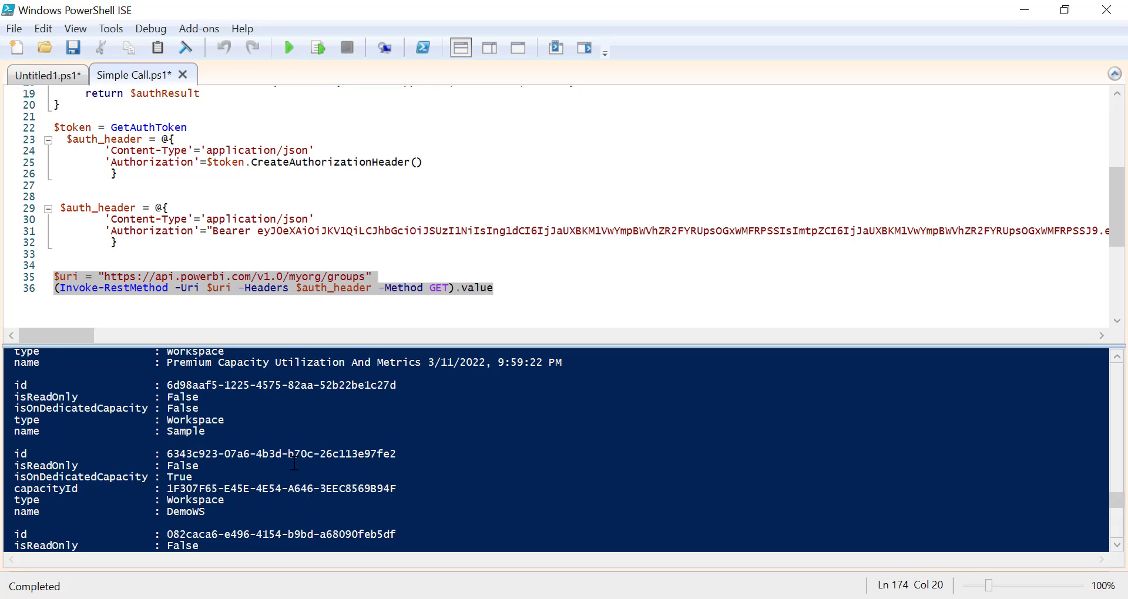
{"action": "scroll", "coordinate": [285, 454], "scroll_direction": "up", "scroll_amount": 6}
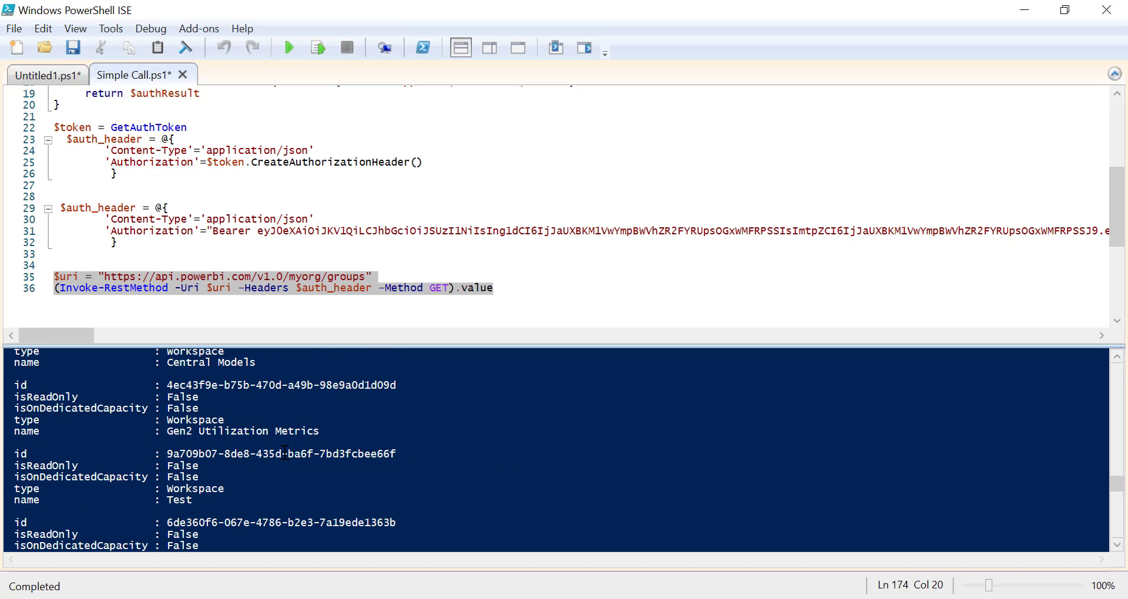
Step: Switch to the Get Groups documentation page in Edge
{"action": "left_click", "coordinate": [523, 292]}
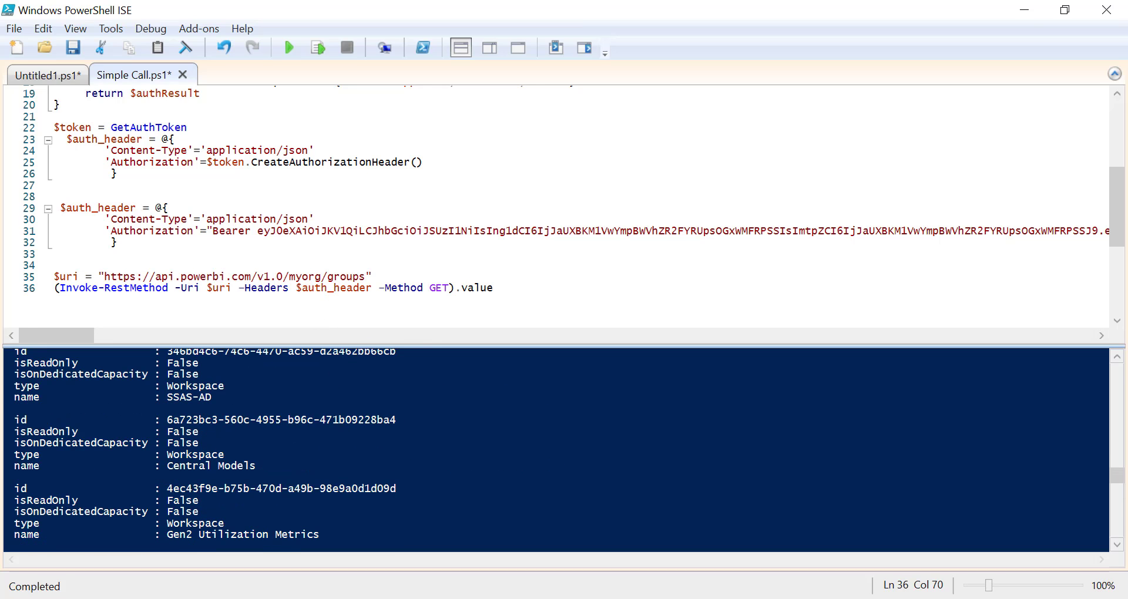
{"action": "mouse_move", "coordinate": [190, 597]}
{"action": "left_click", "coordinate": [188, 570]}
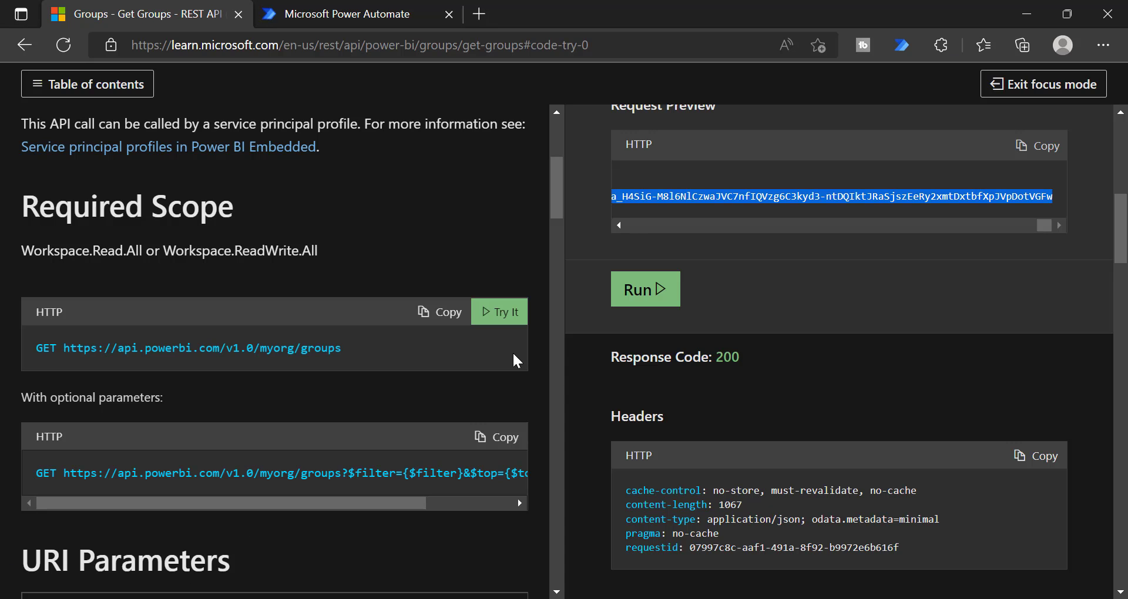
Step: Switch to the Microsoft Power Automate browser tab showing its home page
{"action": "left_click", "coordinate": [346, 8]}
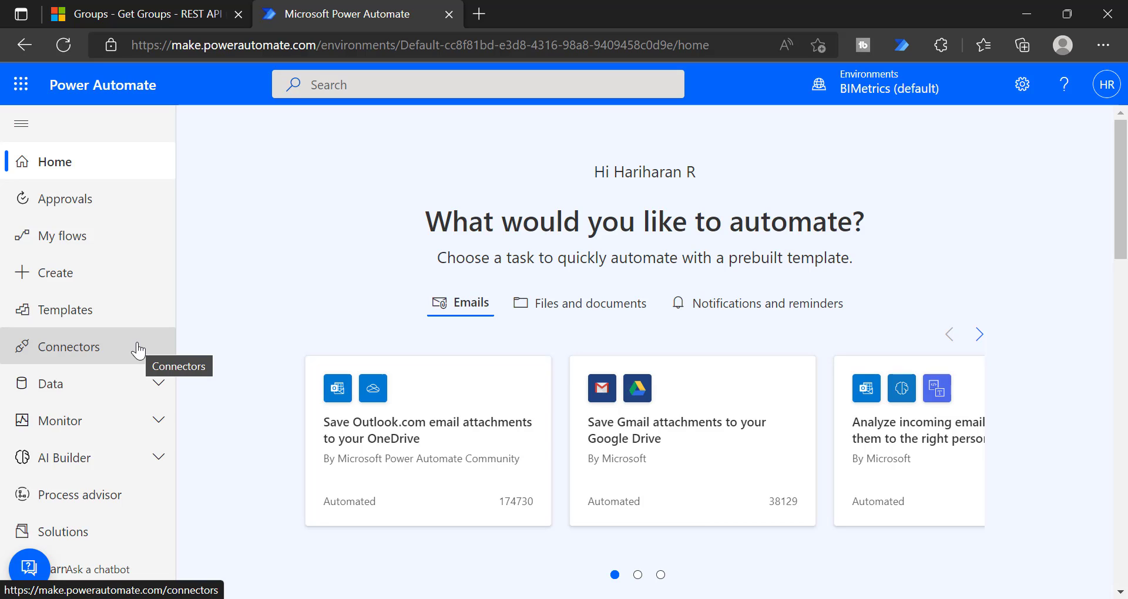
Step: Go to Data > Custom connectors and open the New custom connector options
{"action": "left_click", "coordinate": [51, 387]}
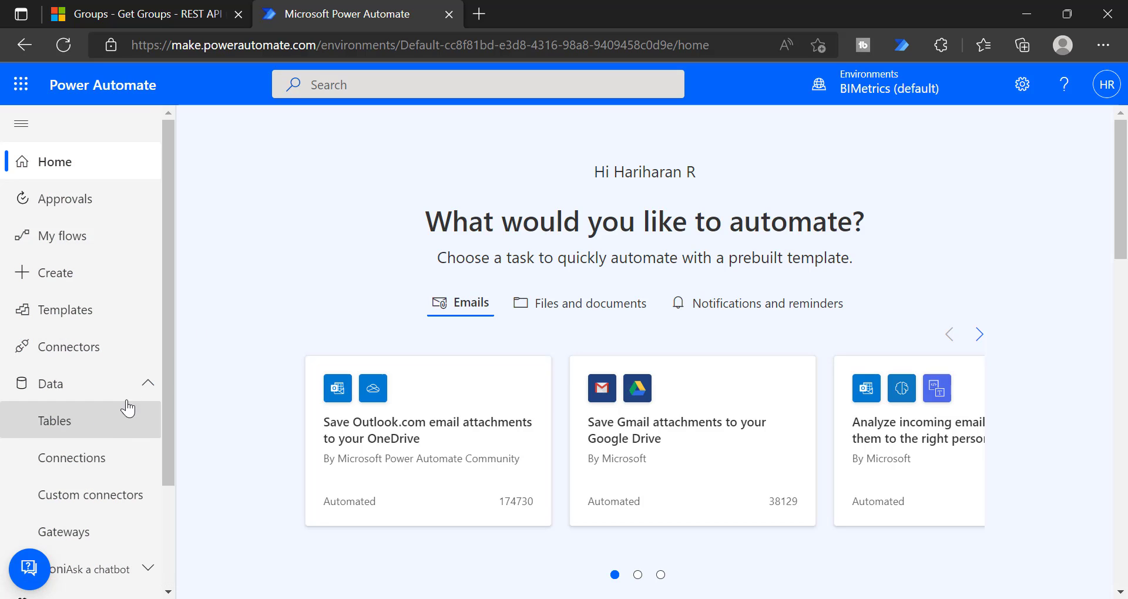
{"action": "left_click", "coordinate": [91, 501]}
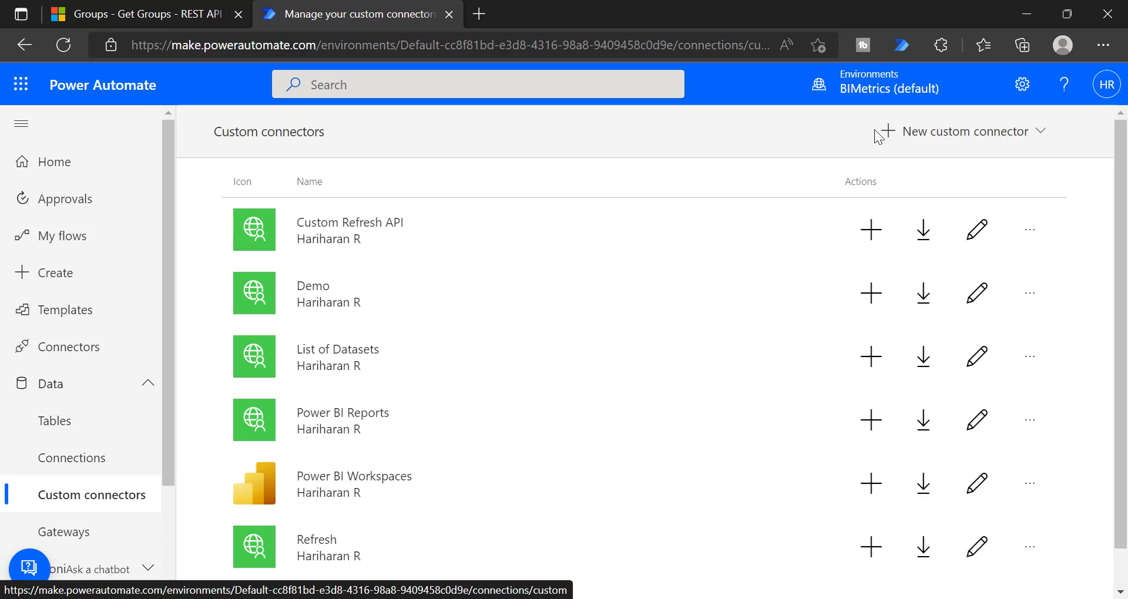
{"action": "left_click", "coordinate": [1024, 131]}
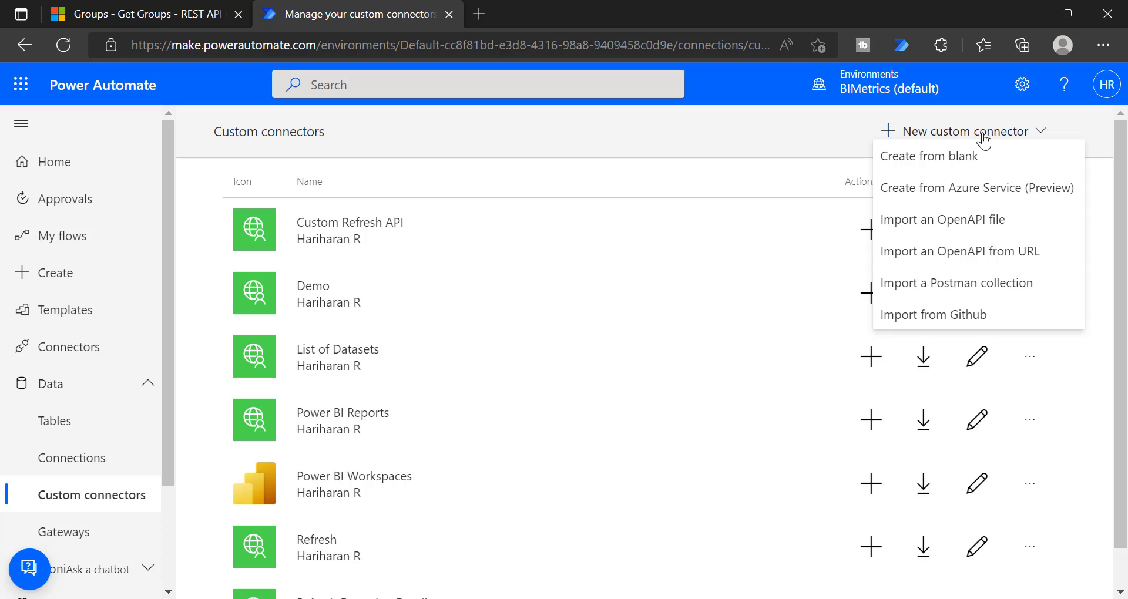
Step: Create a blank custom connector named 'Demo WP'
{"action": "left_click", "coordinate": [937, 157]}
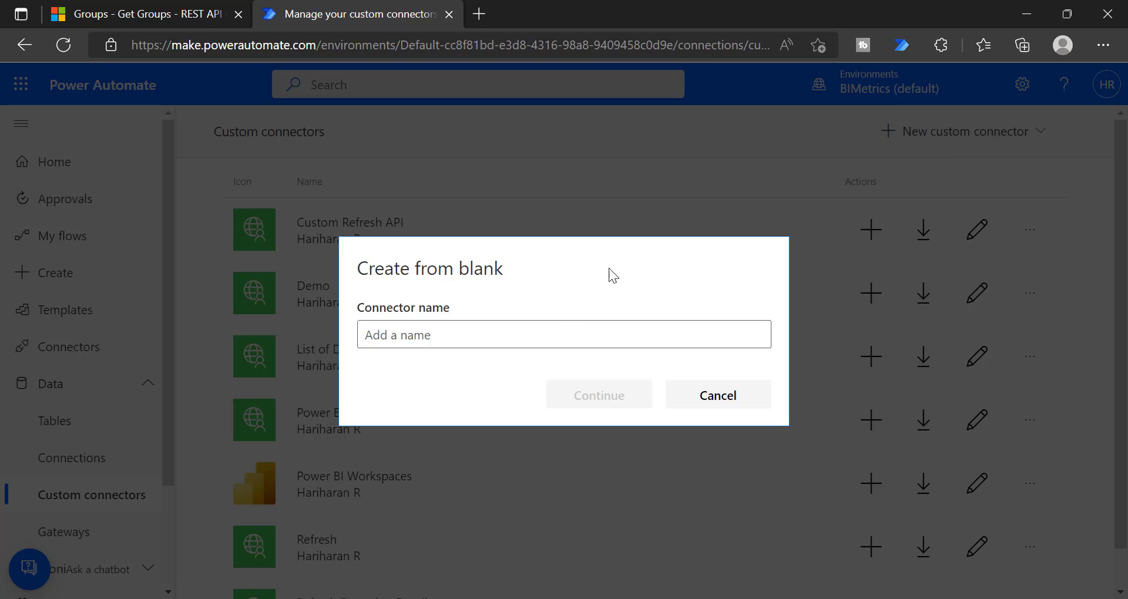
{"action": "left_click", "coordinate": [437, 335]}
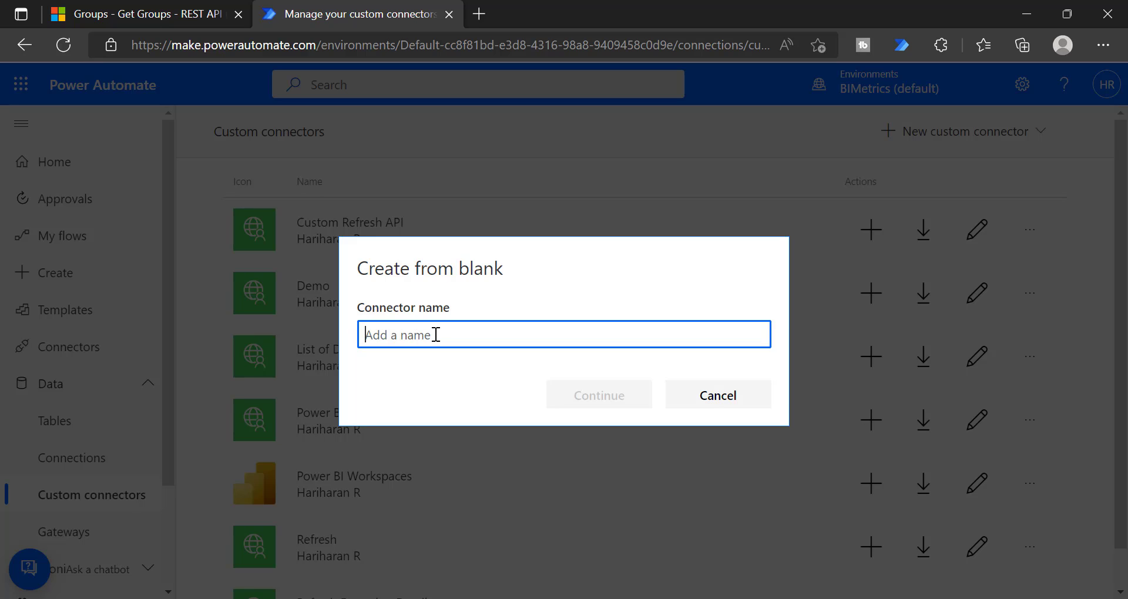
{"action": "type", "text": "Demo WP"}
{"action": "left_click", "coordinate": [622, 393]}
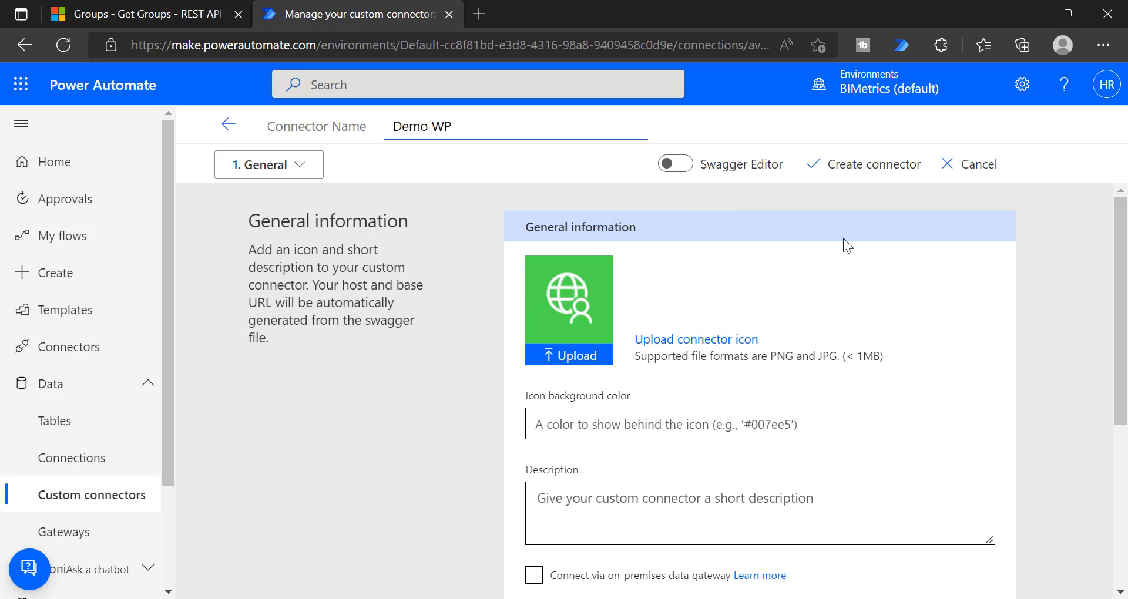
Step: Set the connector host to api.powerbi.com and continue to Security
{"action": "scroll", "coordinate": [817, 325], "scroll_direction": "down", "scroll_amount": 5}
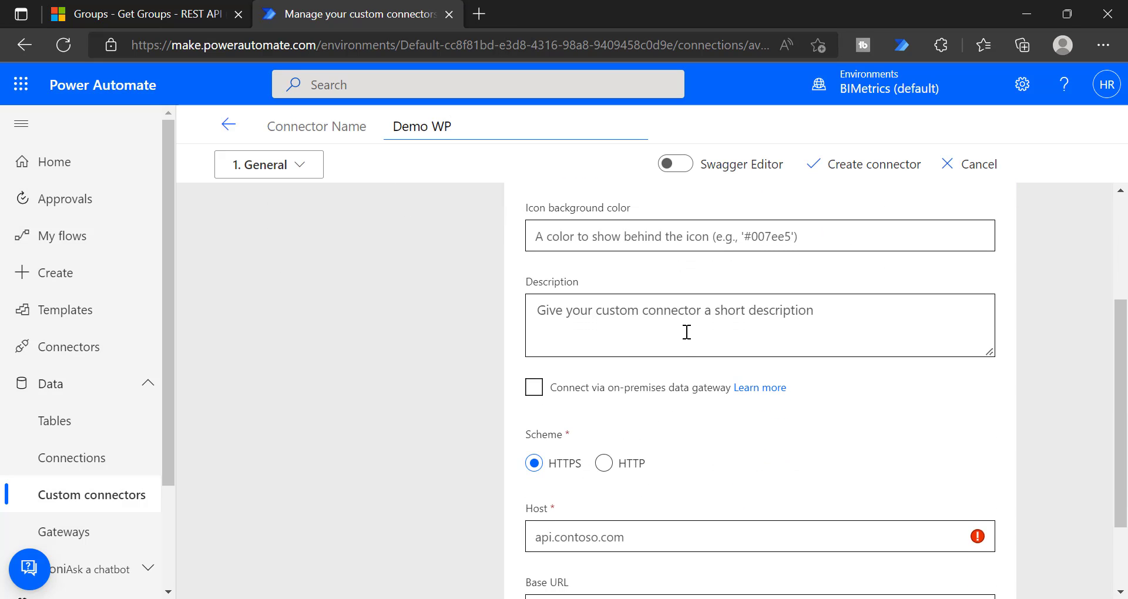
{"action": "left_click", "coordinate": [598, 428]}
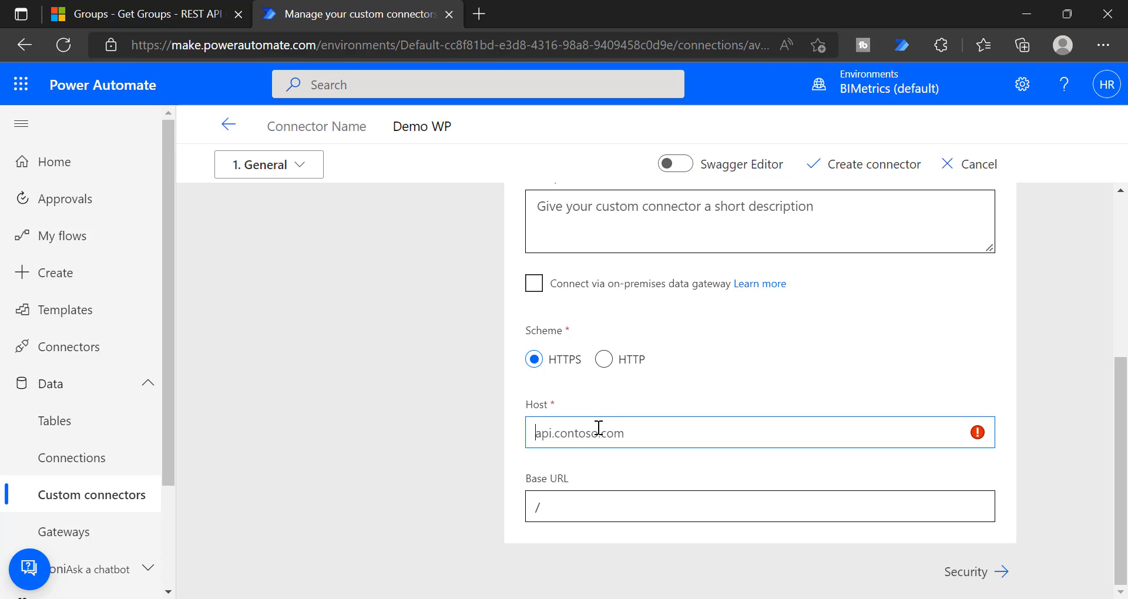
{"action": "type", "text": "api.powerbi.com"}
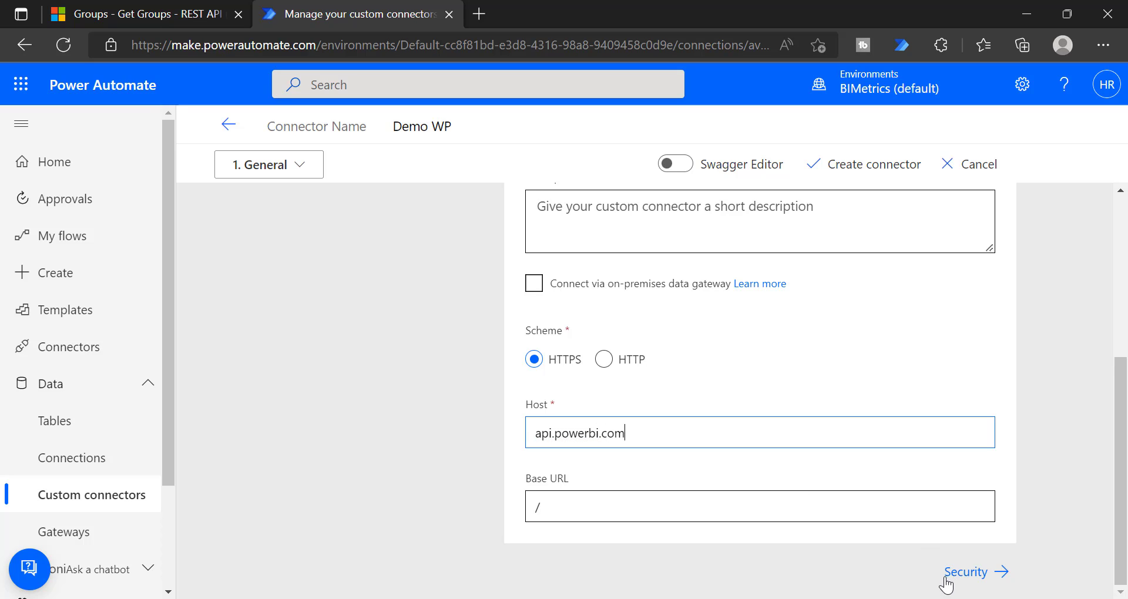
{"action": "left_click", "coordinate": [947, 577]}
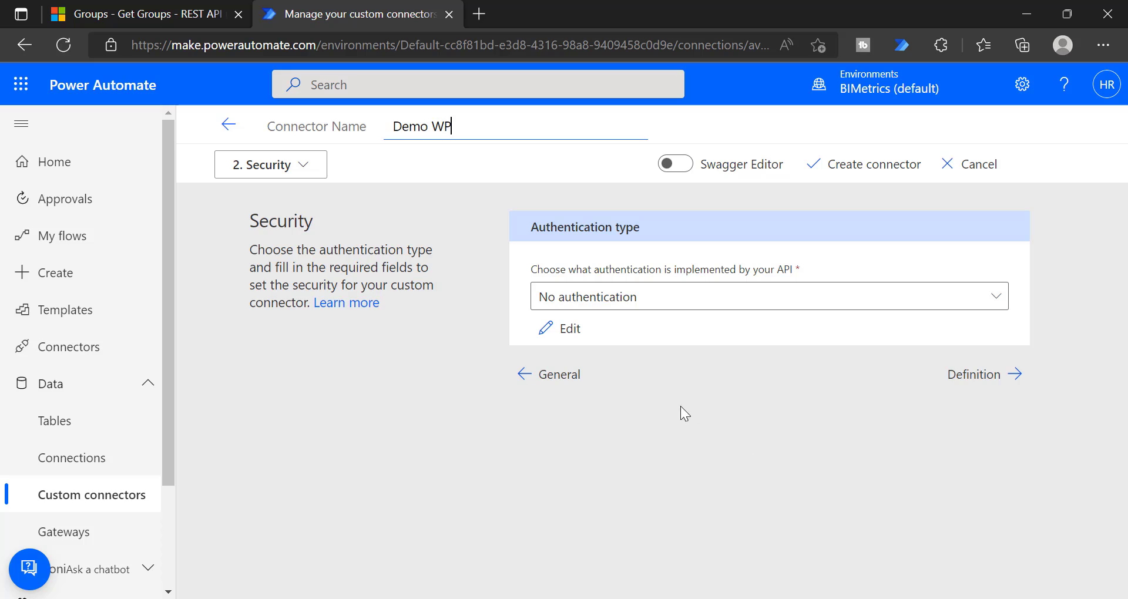
Step: Use API Key authentication with label 'Enter Token' and header parameter 'Authorization'
{"action": "left_click", "coordinate": [580, 305]}
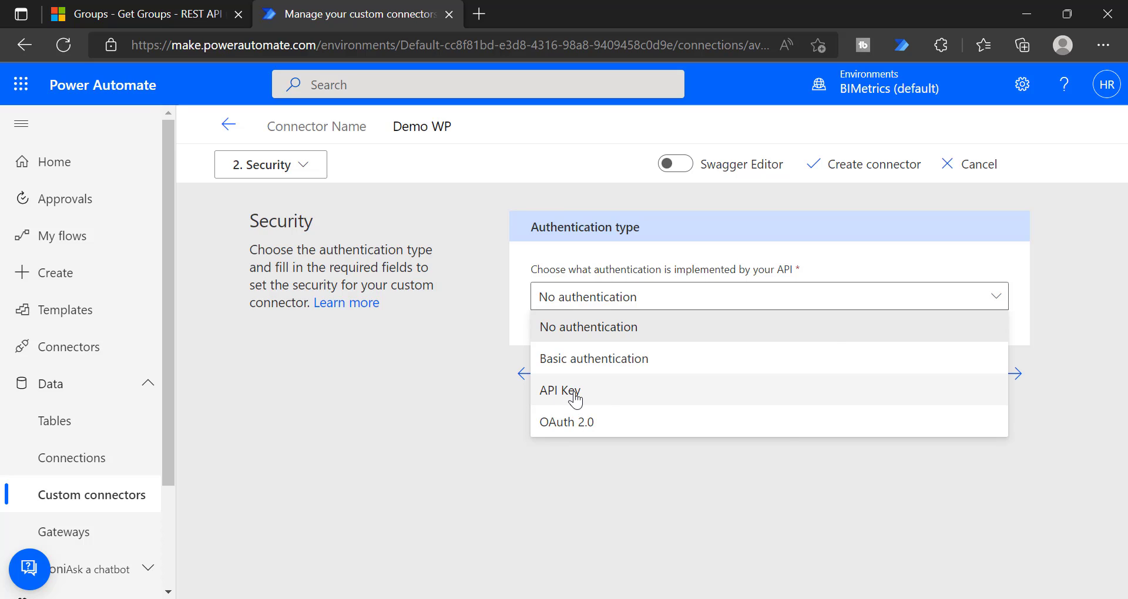
{"action": "left_click", "coordinate": [576, 400]}
{"action": "scroll", "coordinate": [618, 300], "scroll_direction": "down", "scroll_amount": 2}
{"action": "left_click", "coordinate": [567, 349]}
{"action": "type", "text": "En"}
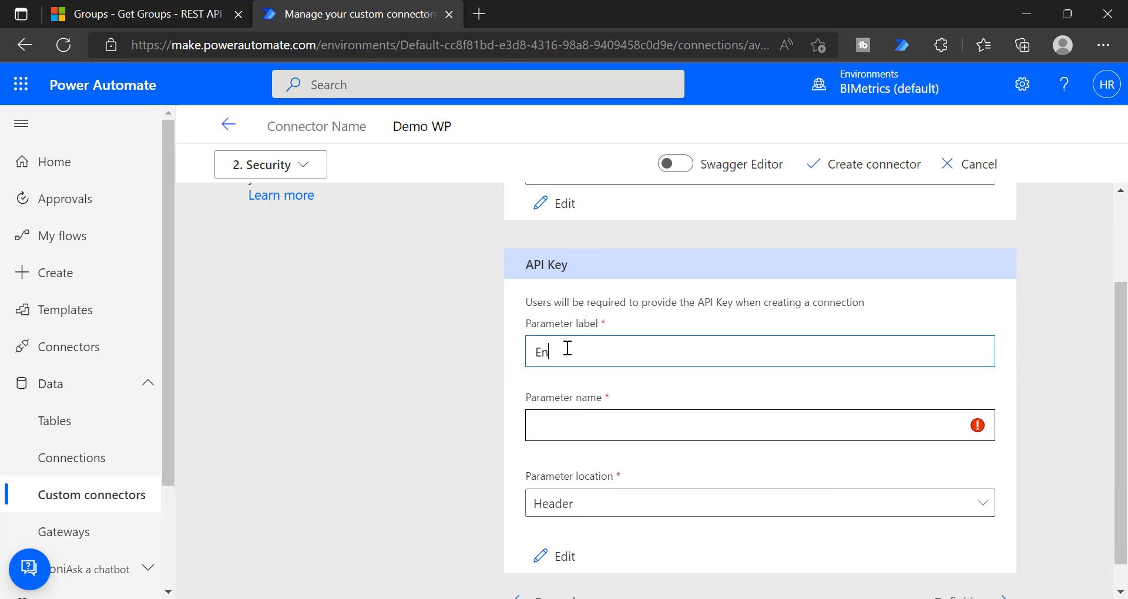
{"action": "type", "text": "ter Token"}
{"action": "left_click", "coordinate": [573, 424]}
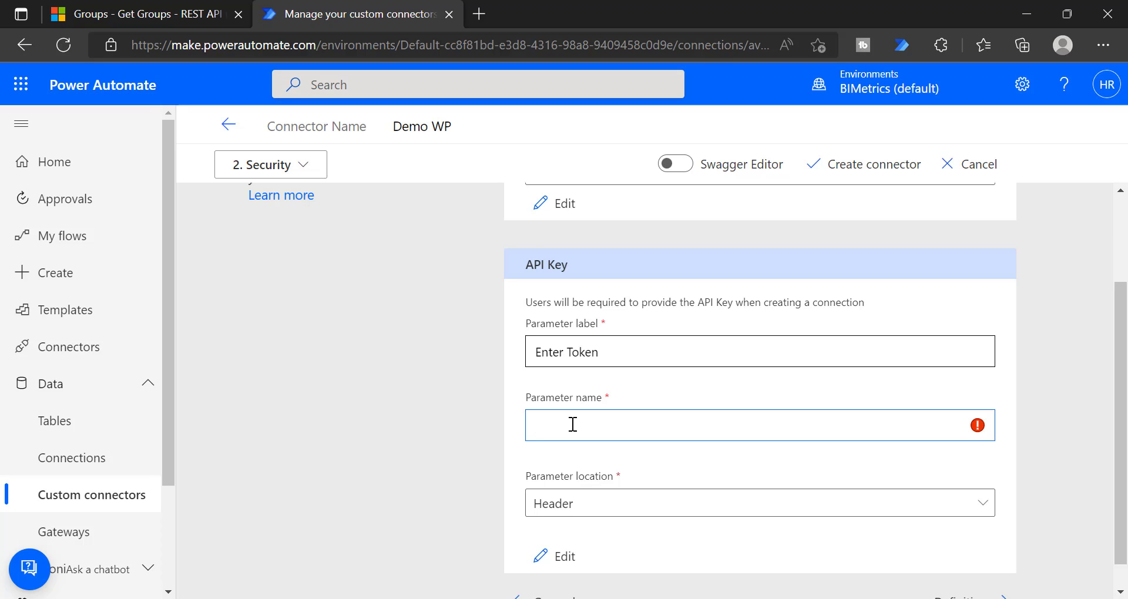
{"action": "scroll", "coordinate": [573, 425], "scroll_direction": "down", "scroll_amount": 1}
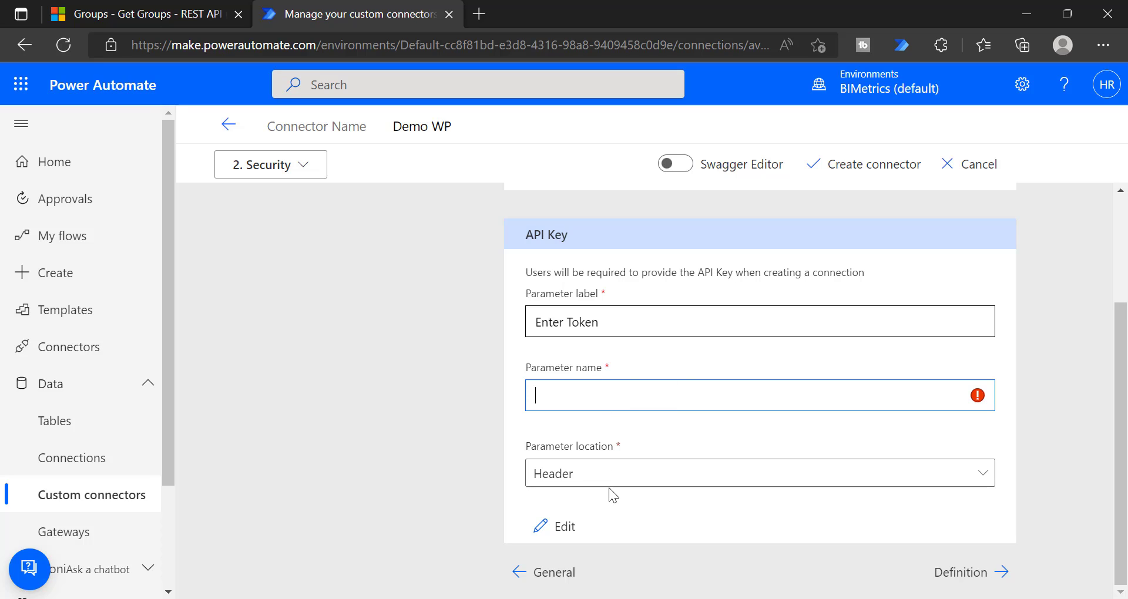
{"action": "type", "text": "Au"}
{"action": "type", "text": "thorization"}
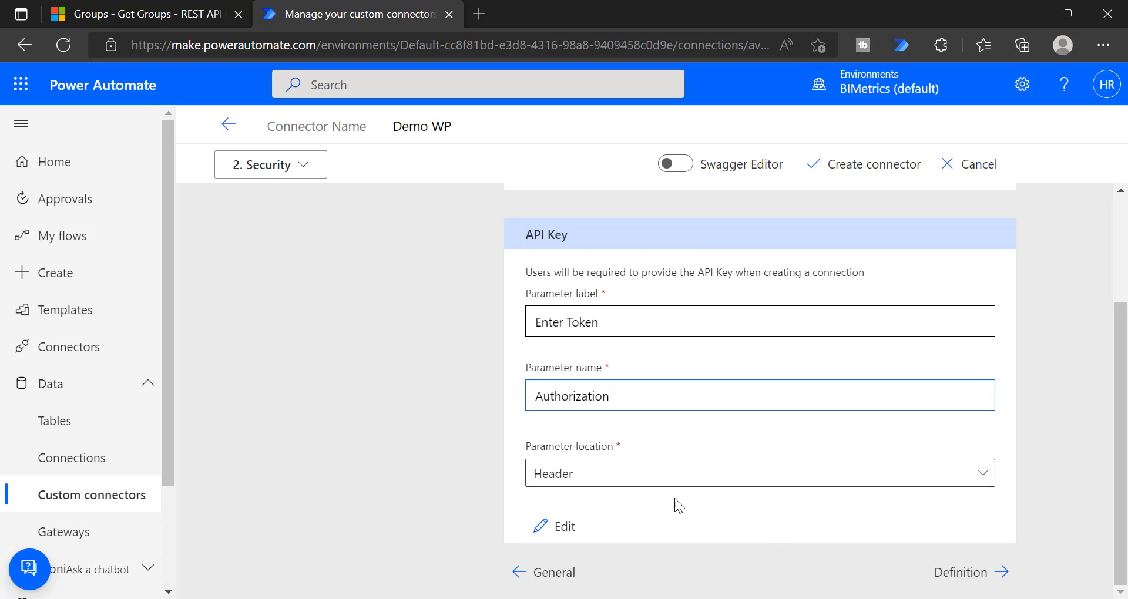
{"action": "left_click", "coordinate": [960, 572]}
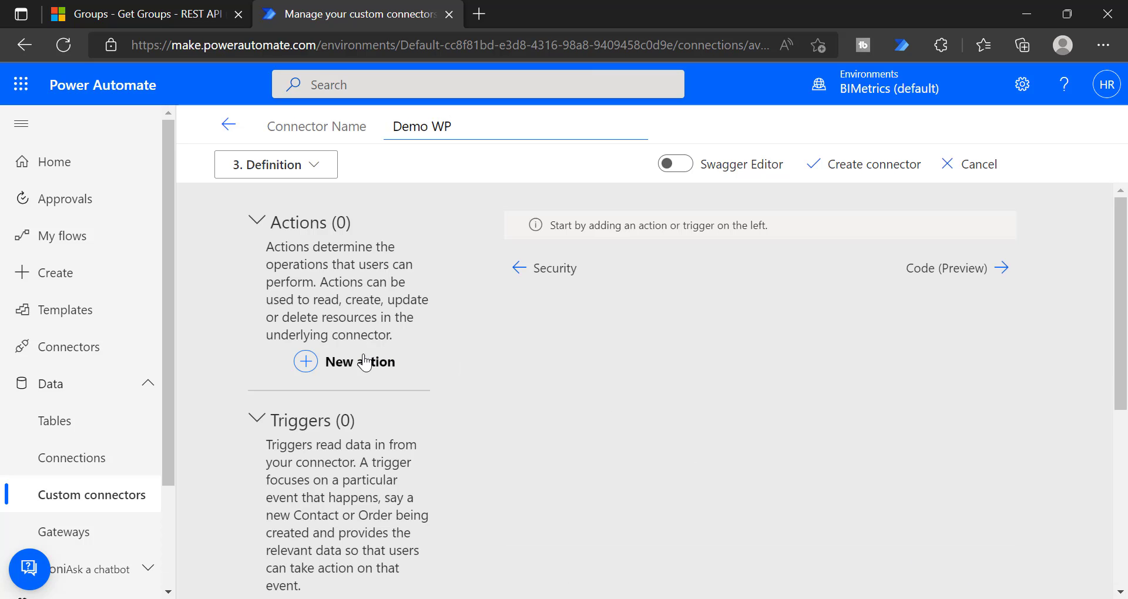
Step: Add a new action with summary, description and operation ID all set to GetWorkspaces
{"action": "left_click", "coordinate": [322, 363]}
{"action": "left_click", "coordinate": [611, 300]}
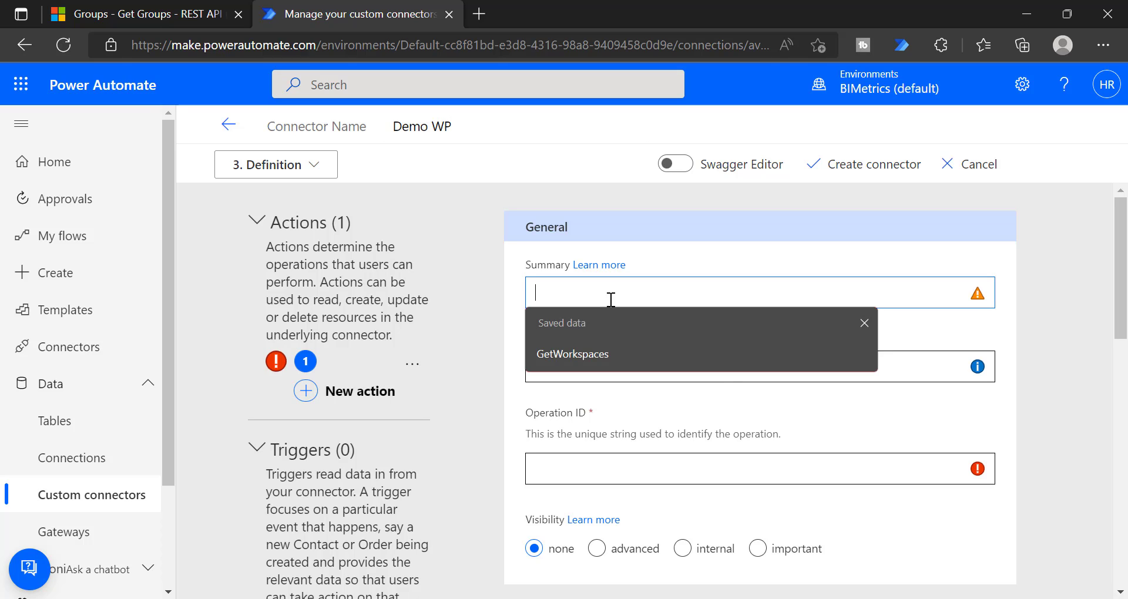
{"action": "left_click", "coordinate": [604, 353]}
{"action": "left_click", "coordinate": [578, 380]}
{"action": "double_click", "coordinate": [569, 285]}
{"action": "key", "text": "ctrl+c"}
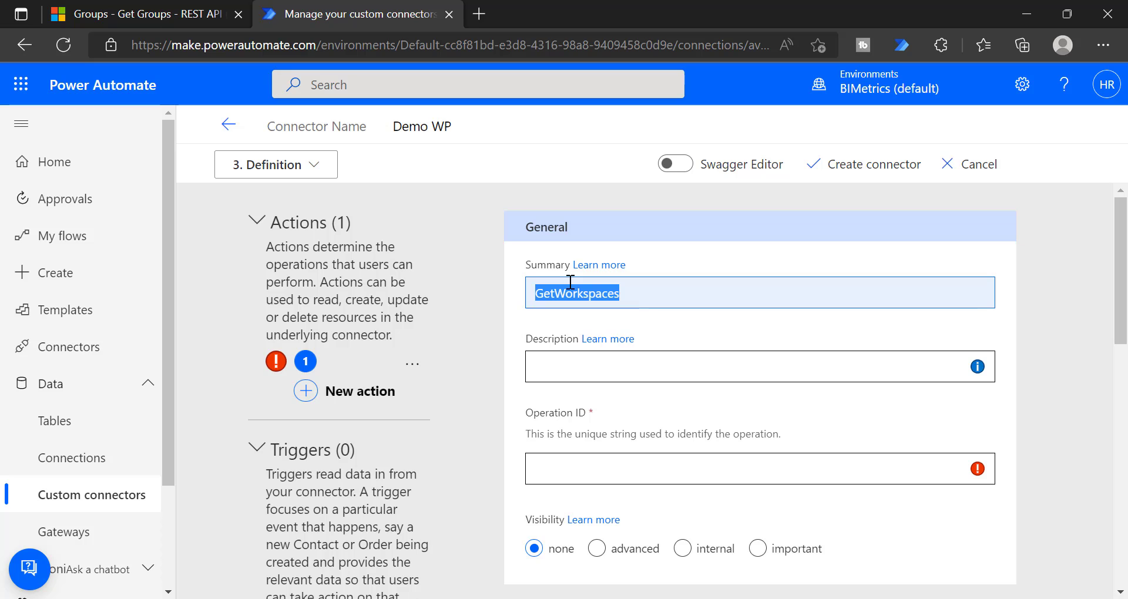
{"action": "left_click", "coordinate": [613, 384]}
{"action": "key", "text": "ctrl+v"}
{"action": "left_click", "coordinate": [576, 467]}
{"action": "key", "text": "ctrl+v"}
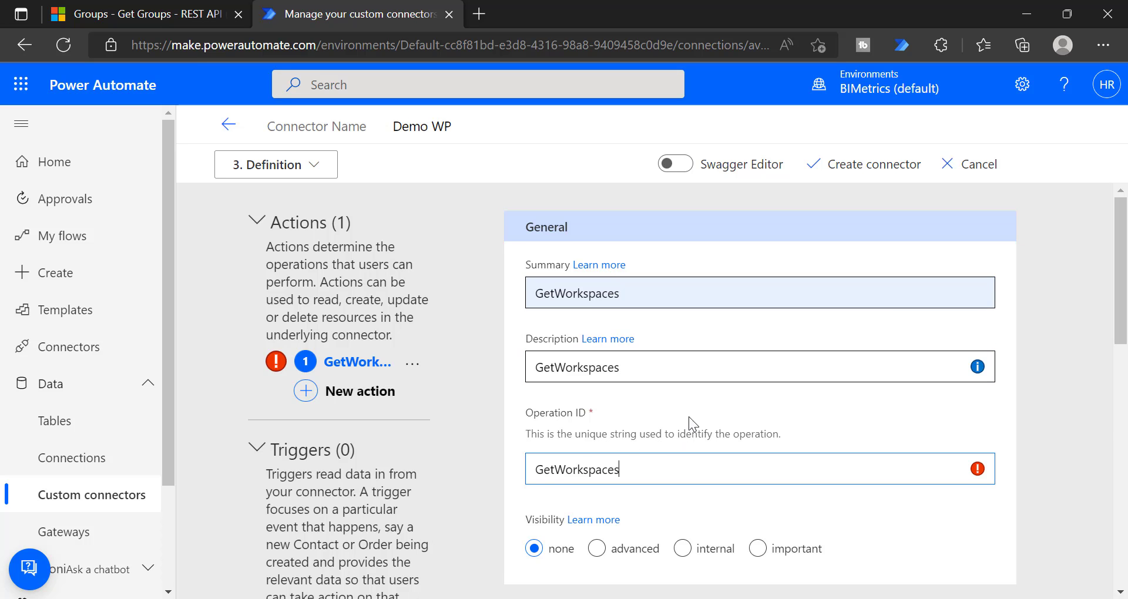
Step: Start an Import from sample request with GET as the verb
{"action": "scroll", "coordinate": [714, 401], "scroll_direction": "down", "scroll_amount": 4}
{"action": "scroll", "coordinate": [636, 372], "scroll_direction": "down", "scroll_amount": 2}
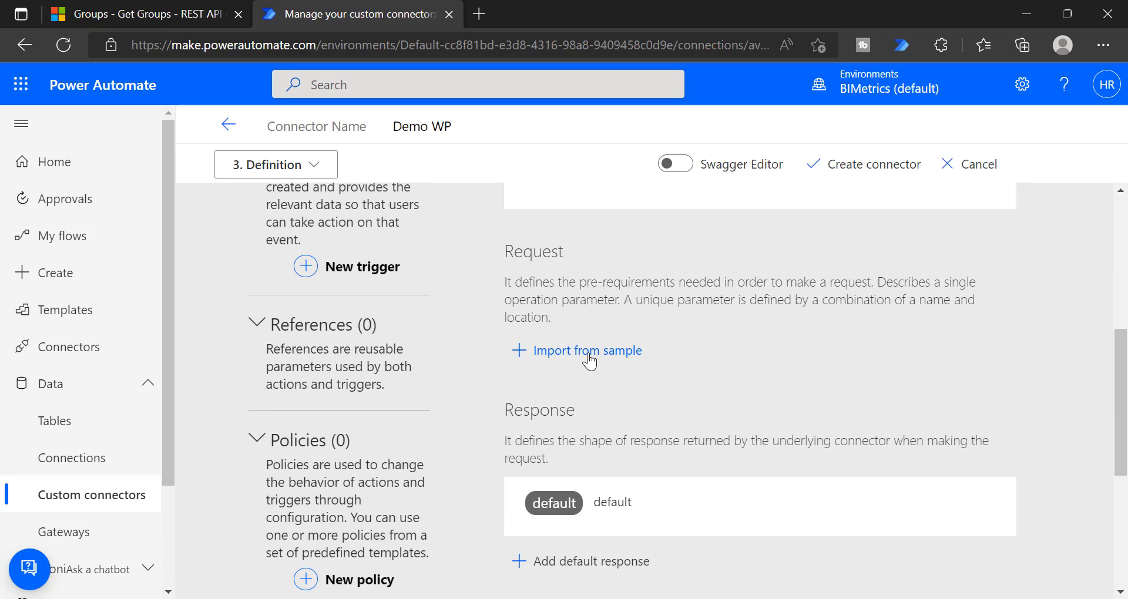
{"action": "left_click", "coordinate": [591, 352]}
{"action": "left_click", "coordinate": [714, 228]}
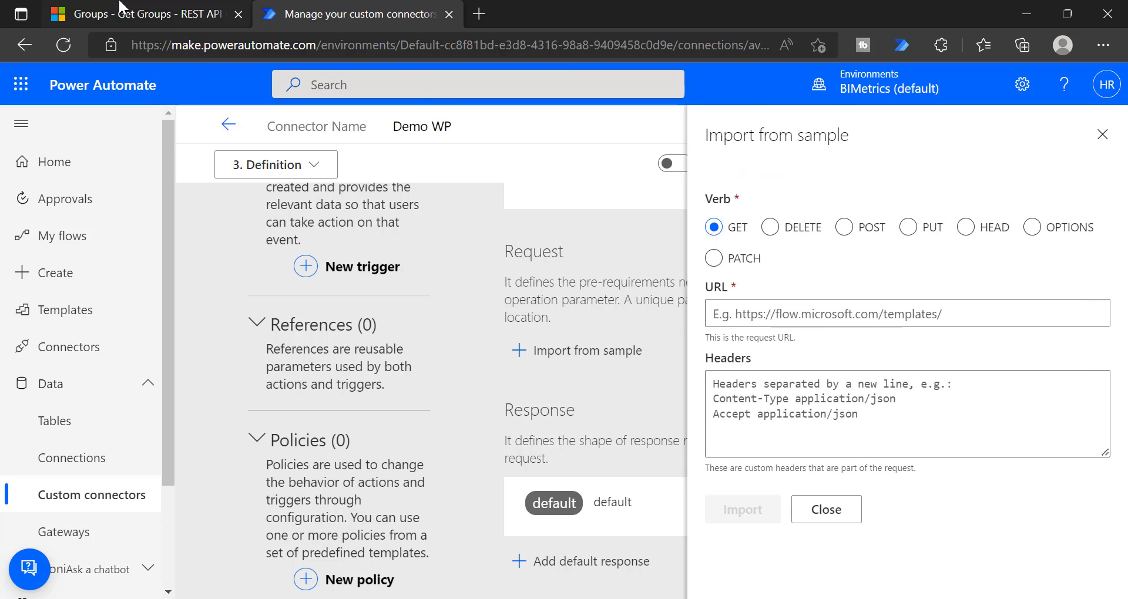
{"action": "left_click", "coordinate": [123, 11]}
{"action": "left_click_drag", "start_coordinate": [359, 358], "coordinate": [64, 352]}
{"action": "key", "text": "ctrl+c"}
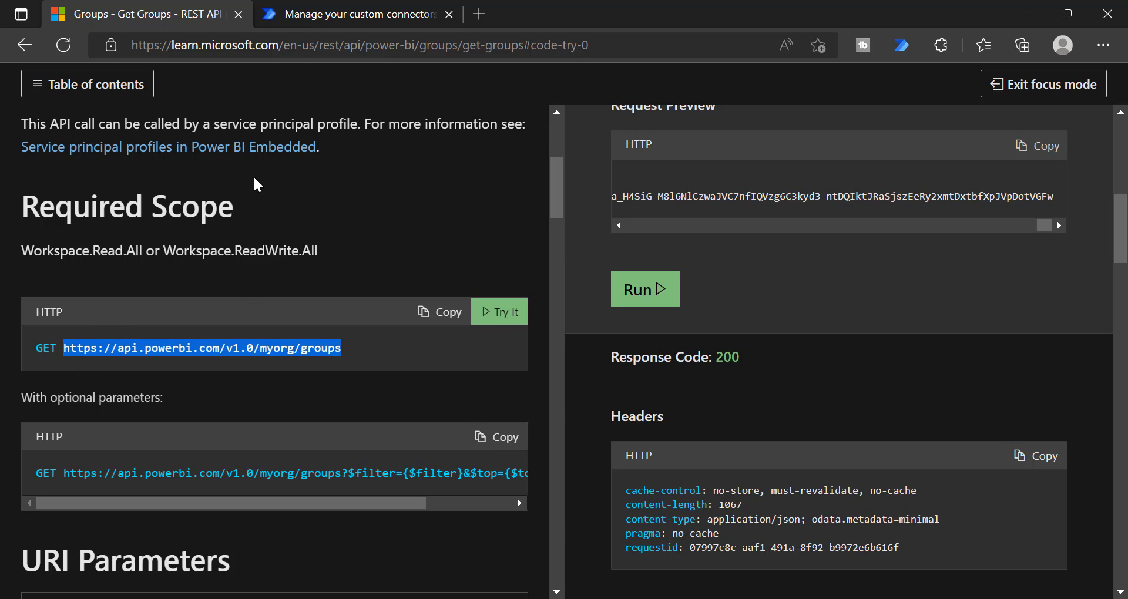
{"action": "left_click", "coordinate": [329, 13]}
{"action": "left_click", "coordinate": [763, 321]}
{"action": "key", "text": "ctrl+v"}
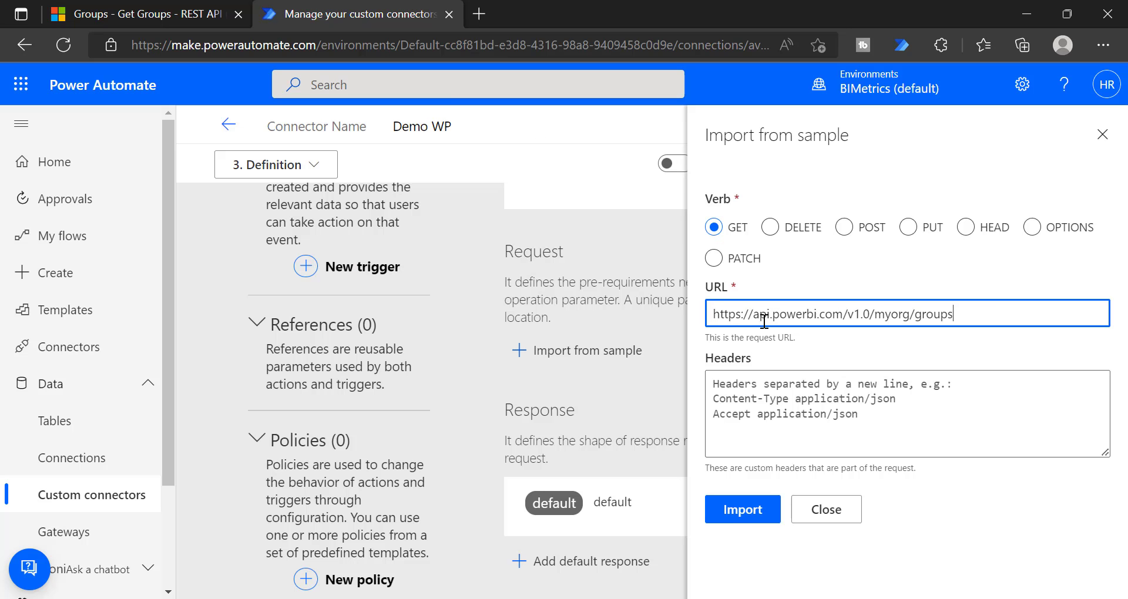
{"action": "left_click", "coordinate": [743, 509]}
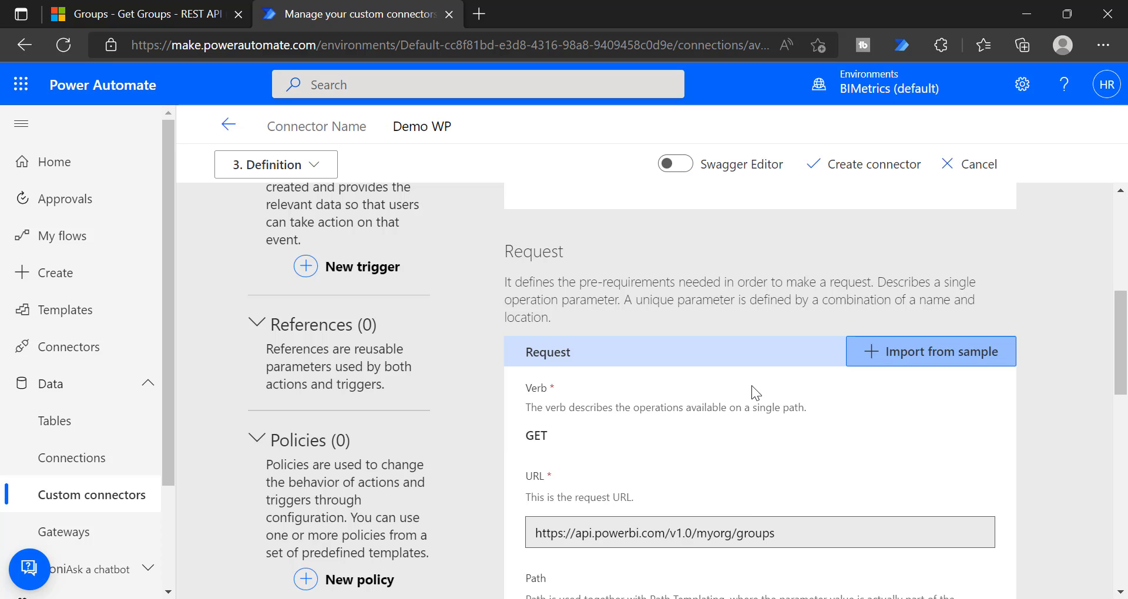
{"action": "scroll", "coordinate": [752, 385], "scroll_direction": "down", "scroll_amount": 15}
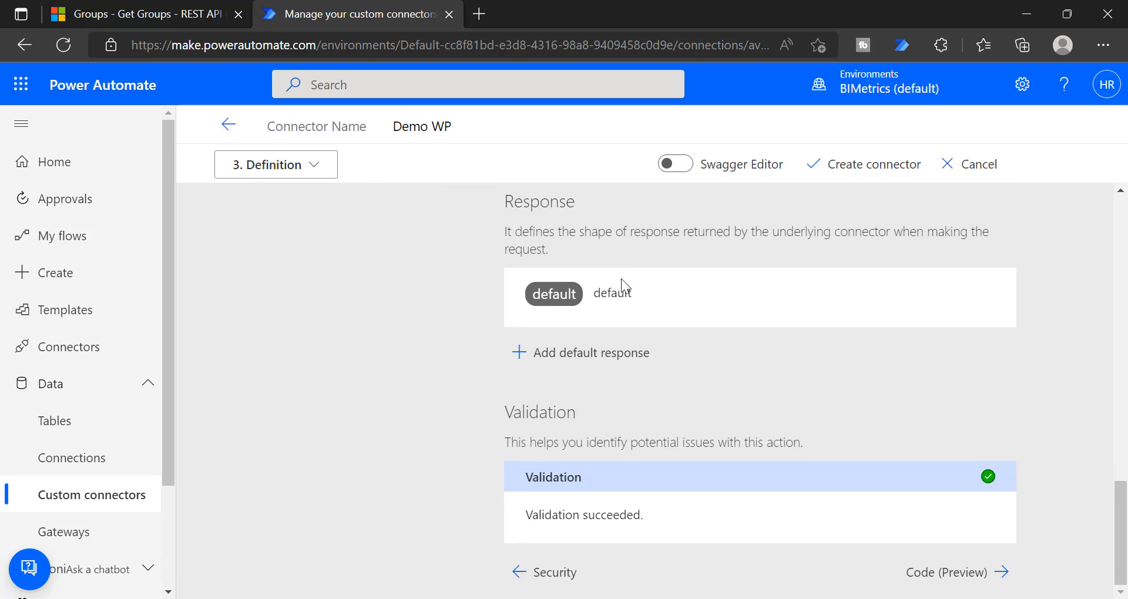
{"action": "scroll", "coordinate": [623, 230], "scroll_direction": "up", "scroll_amount": 4}
{"action": "scroll", "coordinate": [649, 379], "scroll_direction": "down", "scroll_amount": 4}
Step: Create the Demo WP connector and jump to its 5. Test step
{"action": "left_click", "coordinate": [860, 171]}
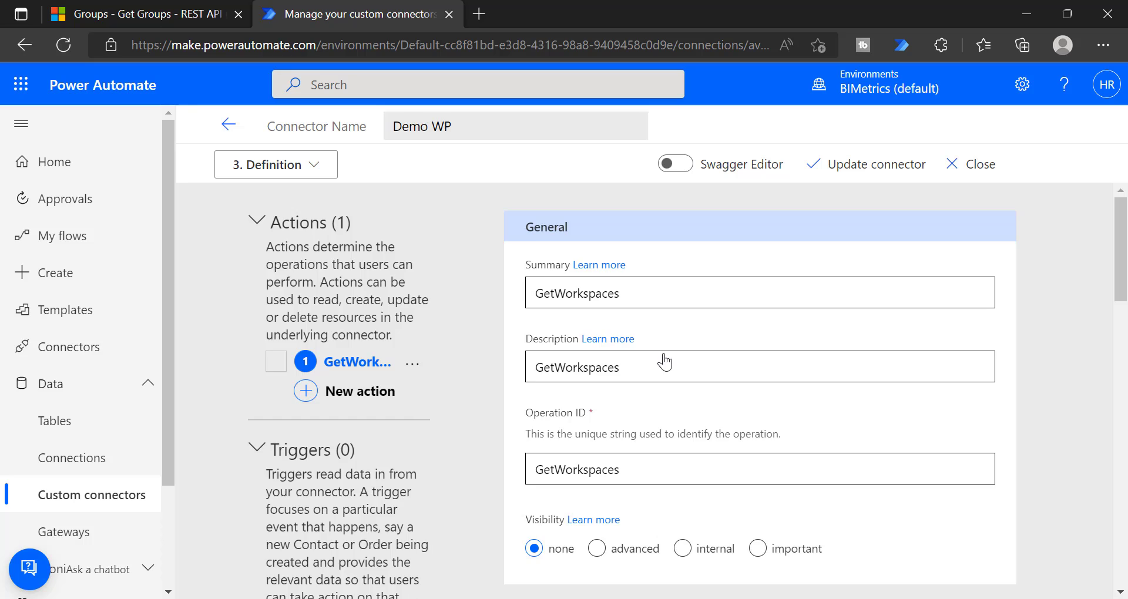
{"action": "scroll", "coordinate": [944, 496], "scroll_direction": "down", "scroll_amount": 20}
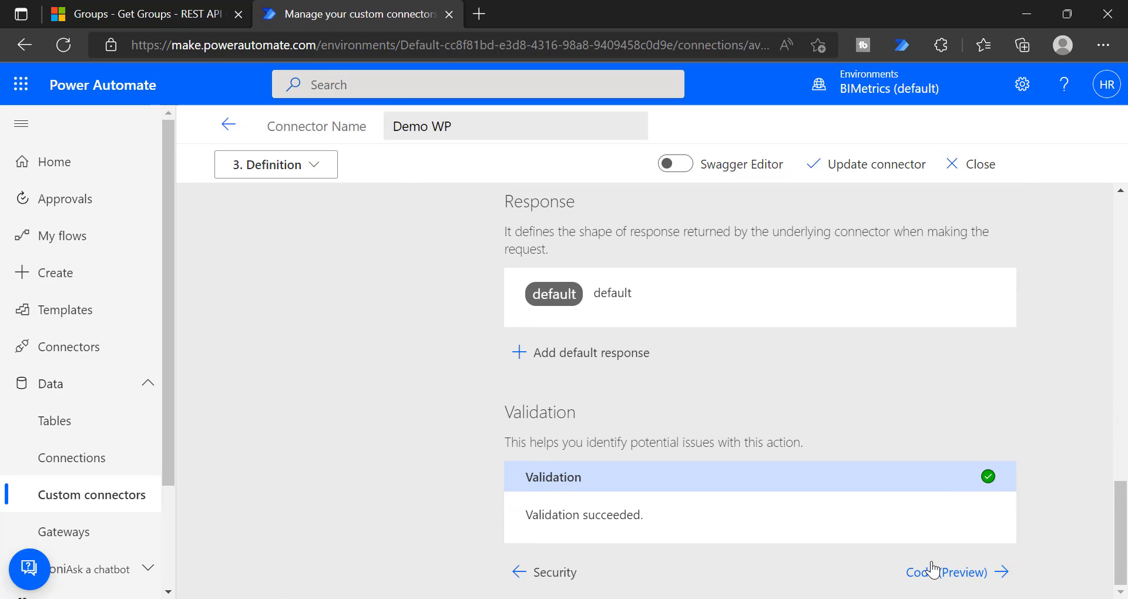
{"action": "scroll", "coordinate": [555, 514], "scroll_direction": "up", "scroll_amount": 5}
{"action": "left_click", "coordinate": [276, 165]}
{"action": "left_click", "coordinate": [262, 325]}
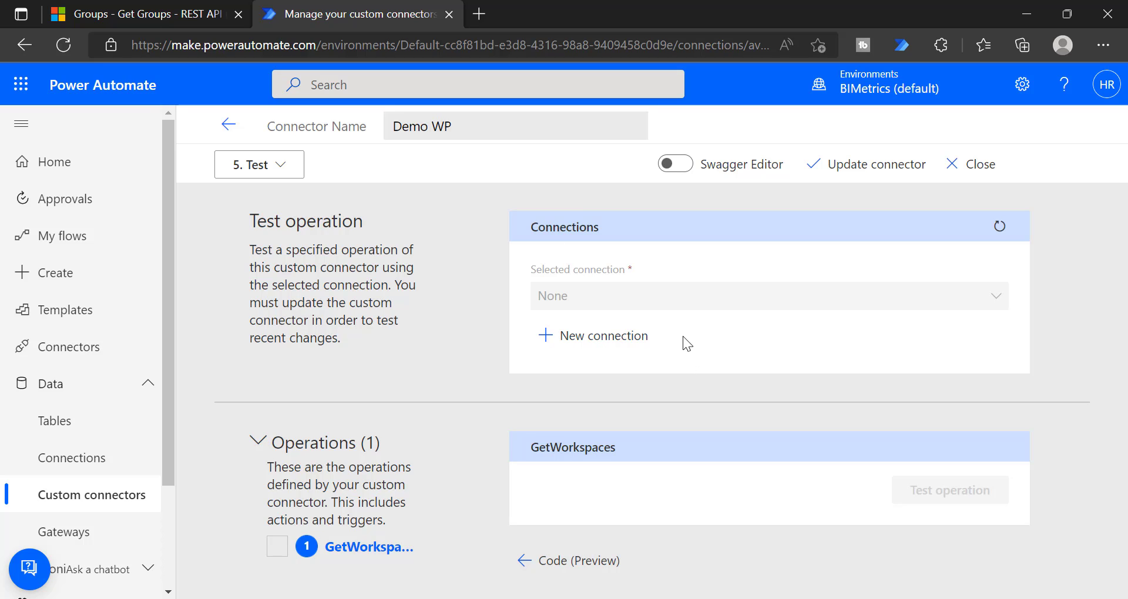
Step: Create a new connection whose Enter Token value is 'Bearer ' plus the pasted access token
{"action": "left_click", "coordinate": [597, 346]}
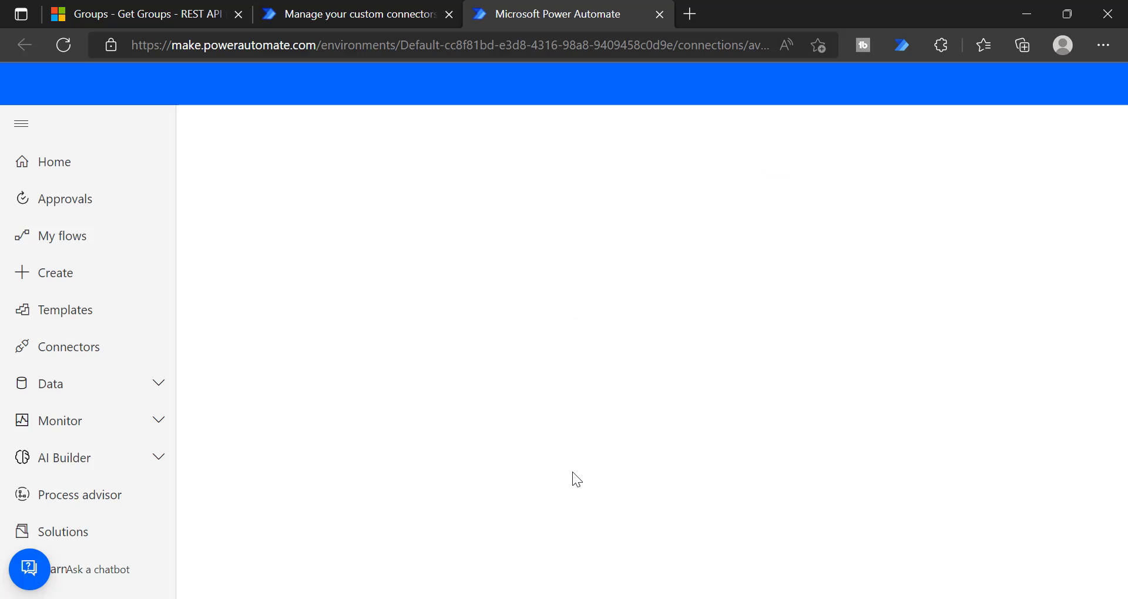
{"action": "left_click", "coordinate": [308, 218]}
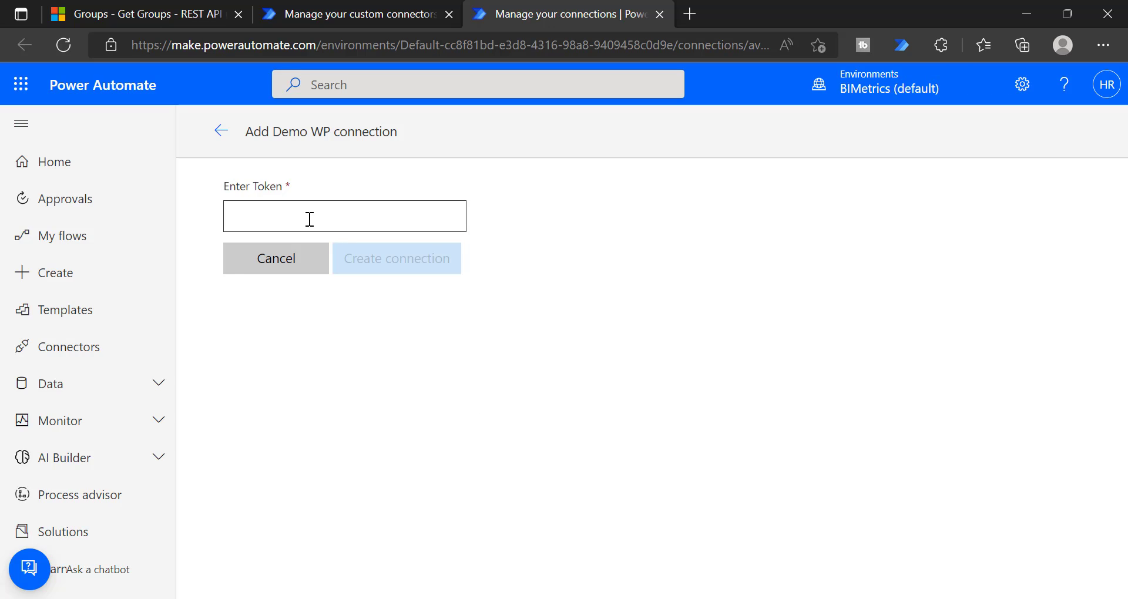
{"action": "type", "text": "••••"}
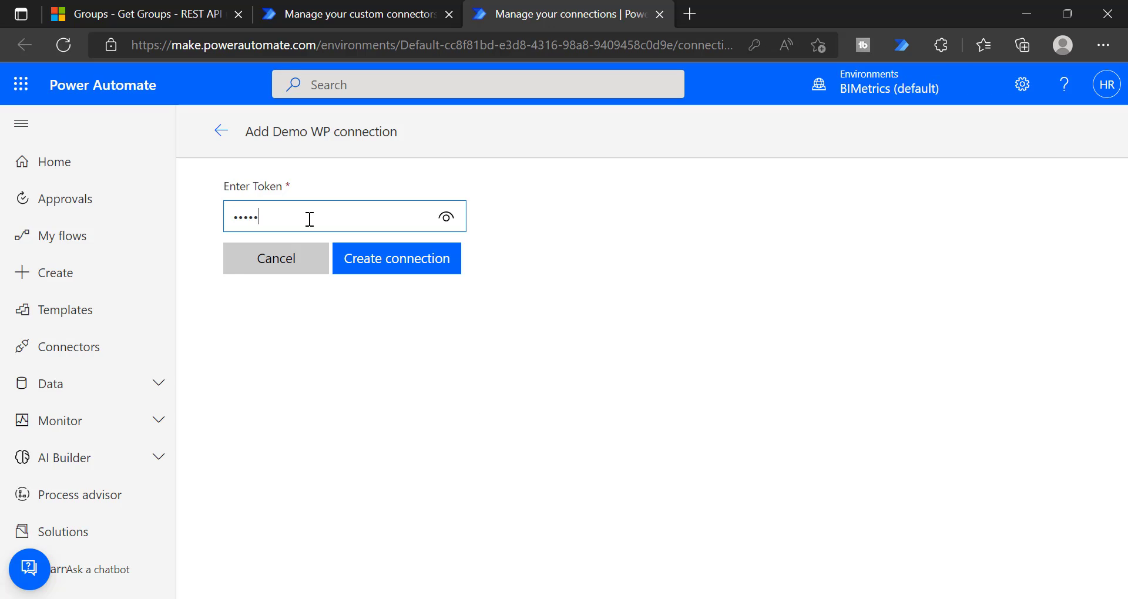
{"action": "left_click", "coordinate": [447, 218]}
{"action": "key", "text": "super+v"}
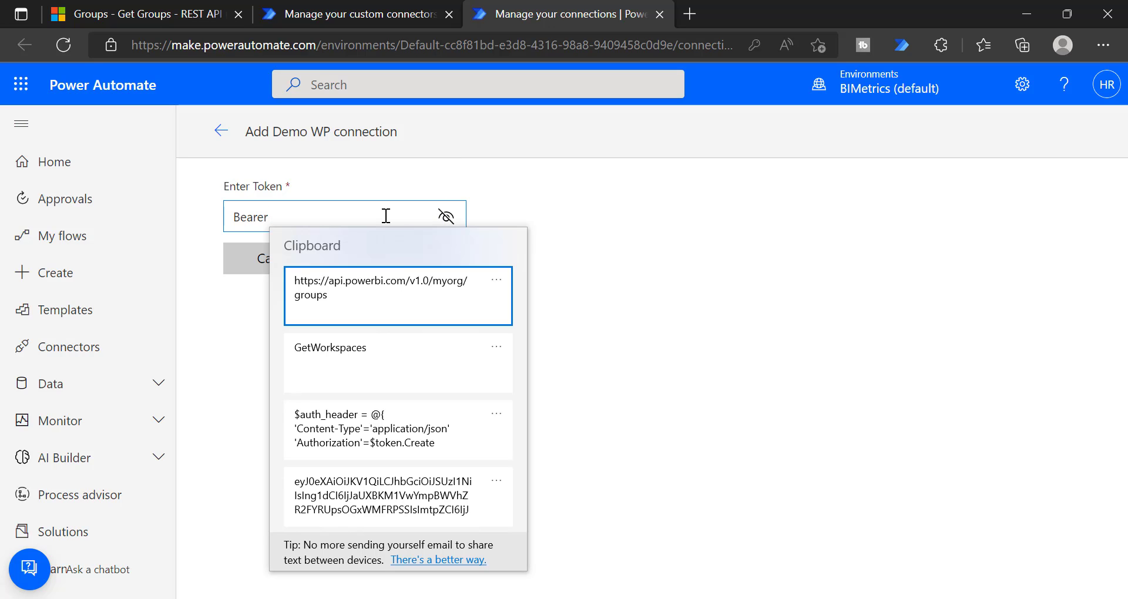
{"action": "left_click", "coordinate": [360, 496]}
{"action": "left_click", "coordinate": [381, 262]}
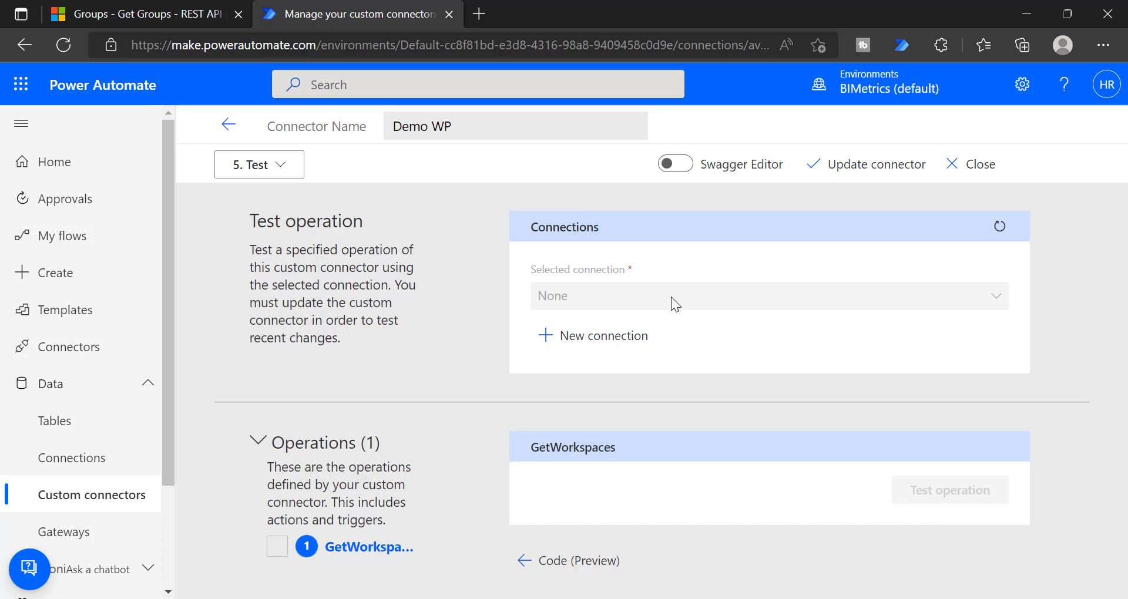
Step: Refresh connections, run GetWorkspaces with Demo WP, and confirm status 200 listing 20 workspaces
{"action": "left_click", "coordinate": [999, 227]}
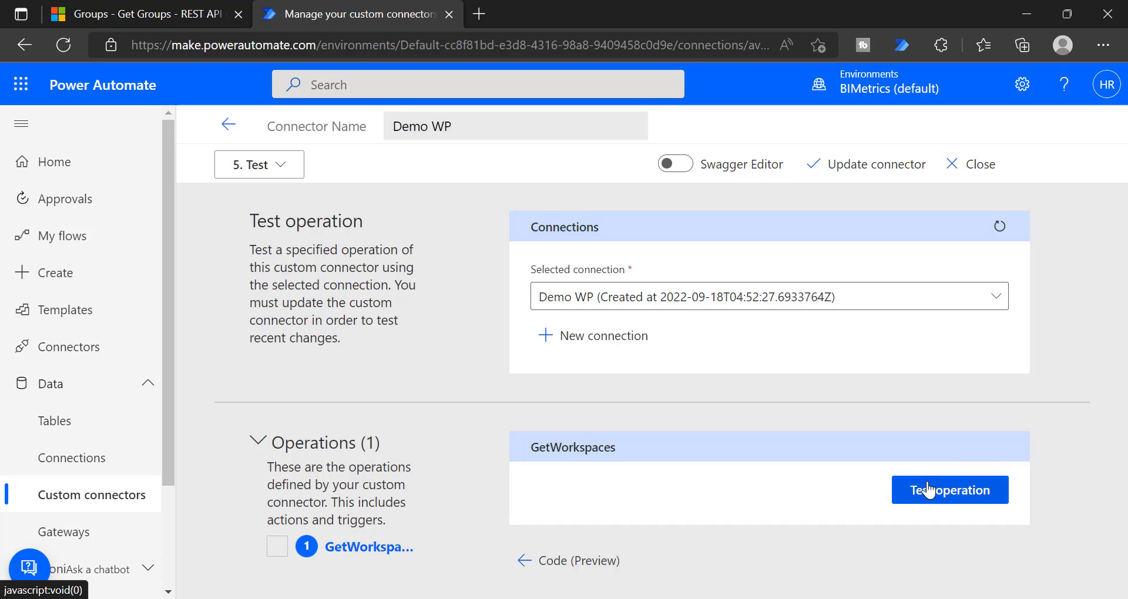
{"action": "left_click", "coordinate": [928, 489]}
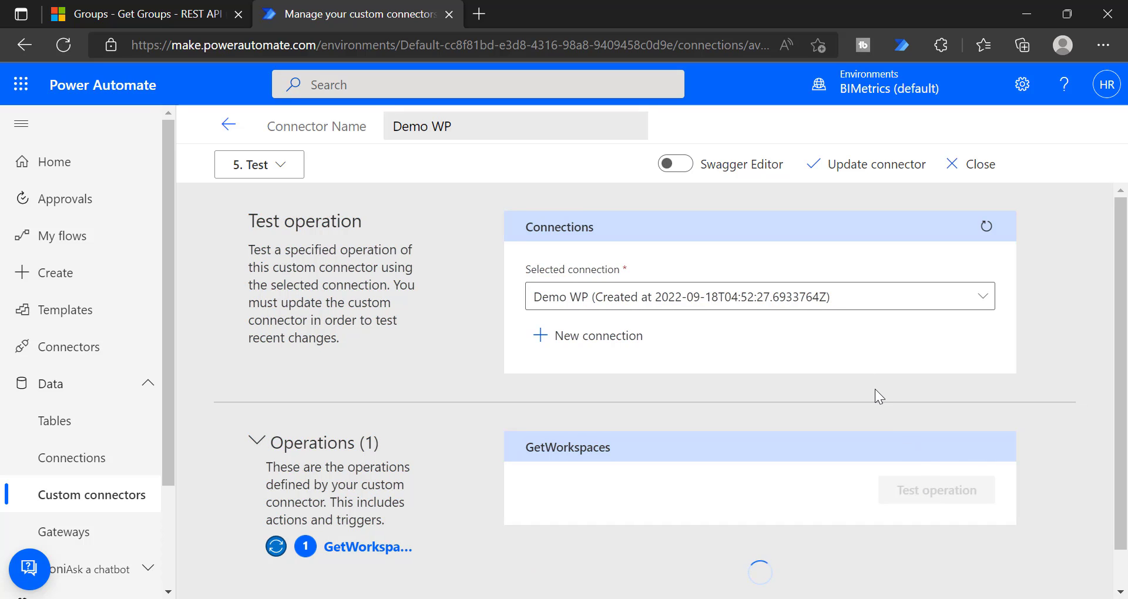
{"action": "scroll", "coordinate": [873, 389], "scroll_direction": "down", "scroll_amount": 5}
{"action": "scroll", "coordinate": [873, 389], "scroll_direction": "down", "scroll_amount": 1}
{"action": "double_click", "coordinate": [541, 304]}
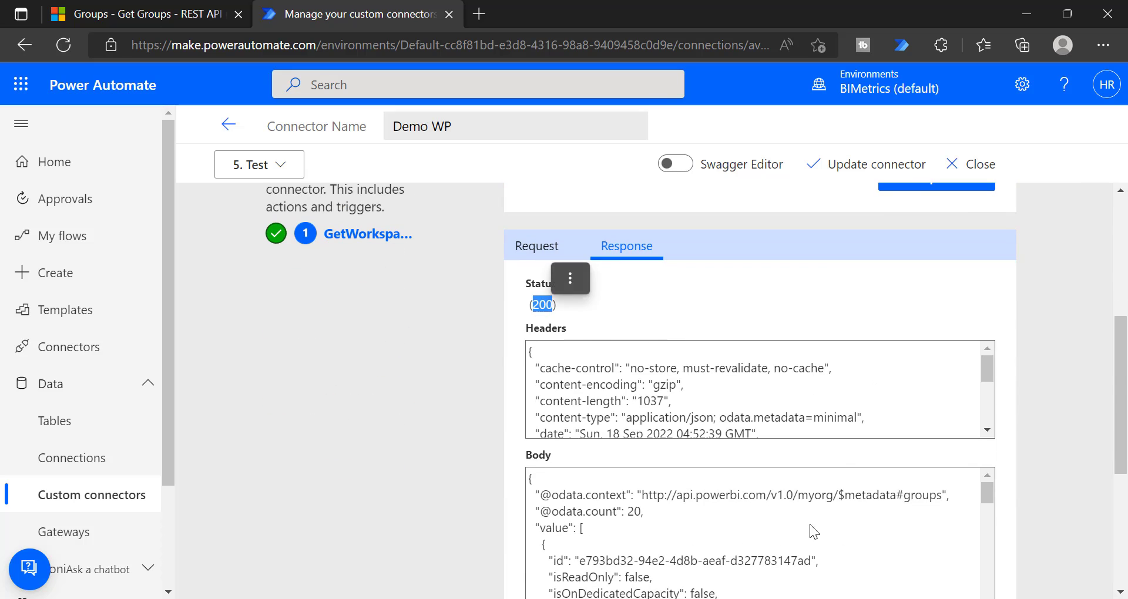